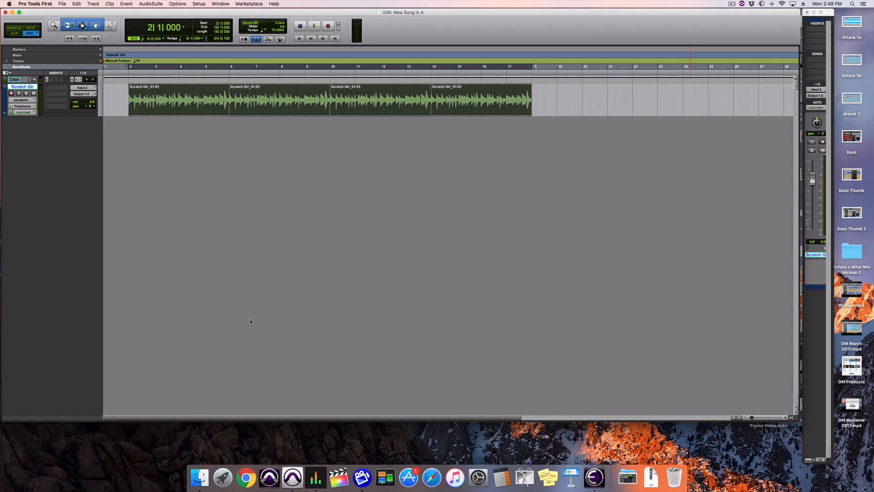
- Preview 070 Slow Rock Drums 01.wav from the 070-079 bpm folder and import it onto a new track at bar 2
{"action": "left_click", "coordinate": [200, 479]}
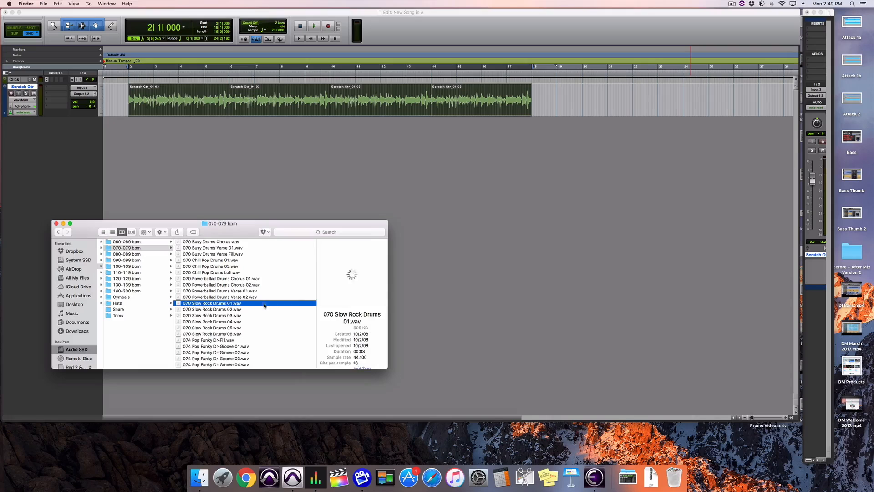
{"action": "key", "text": "space"}
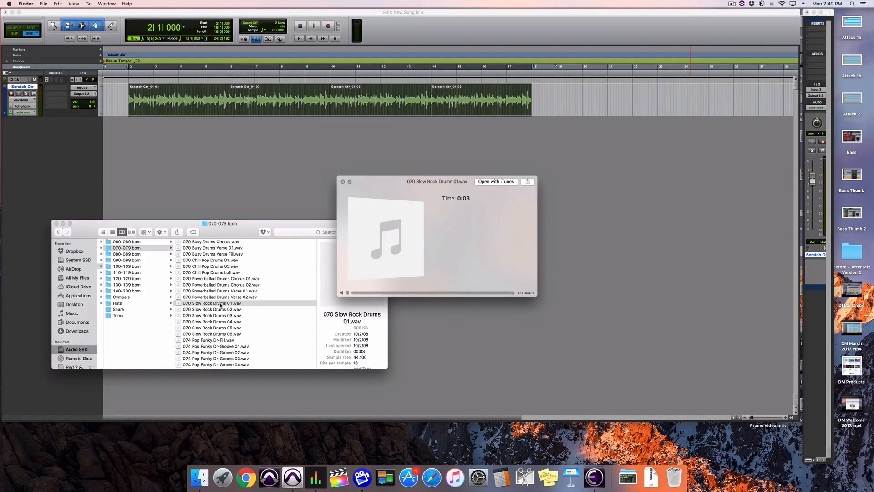
{"action": "key", "text": "space"}
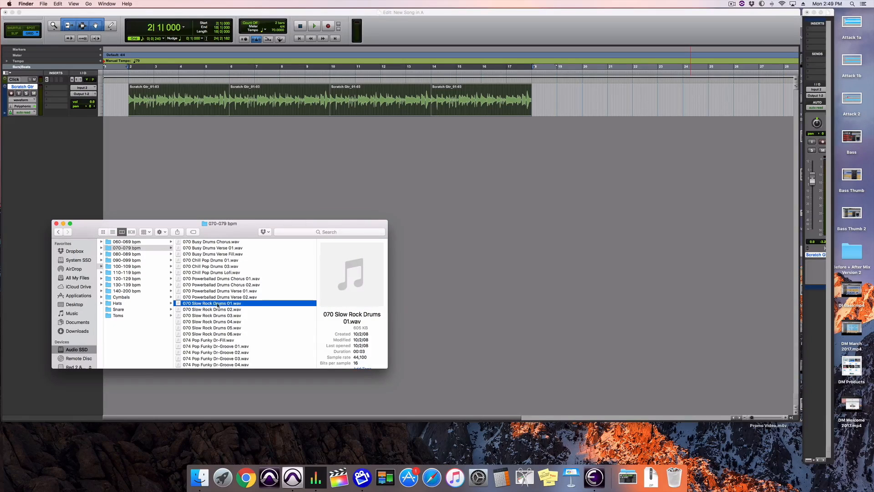
{"action": "left_click_drag", "start_coordinate": [216, 304], "coordinate": [127, 166]}
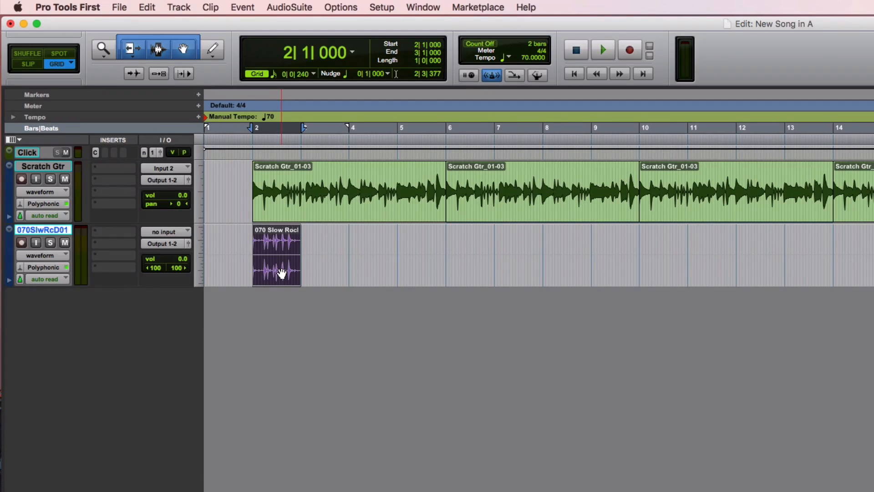
- Play the drum loop with the guitar, mute the Click track, and lower the Scratch Gtr track's volume to -11.2
{"action": "key", "text": "space"}
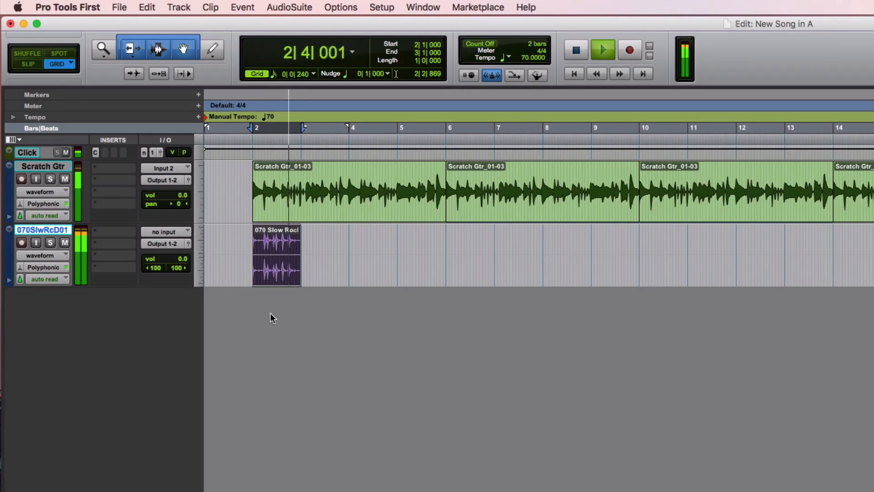
{"action": "key", "text": "space"}
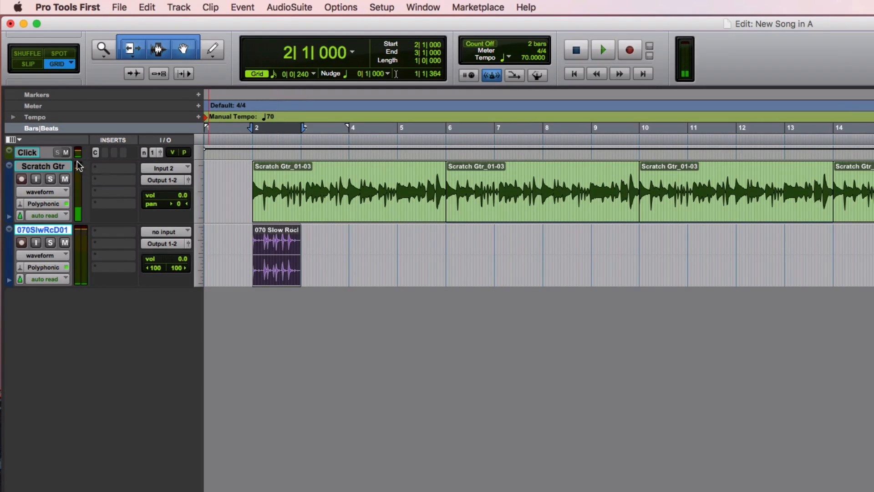
{"action": "left_click", "coordinate": [67, 153]}
{"action": "key", "text": "space"}
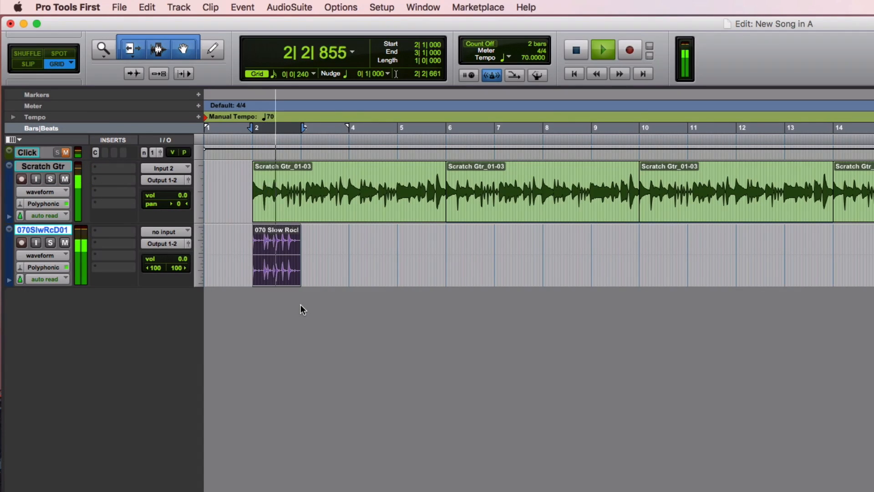
{"action": "key", "text": "space"}
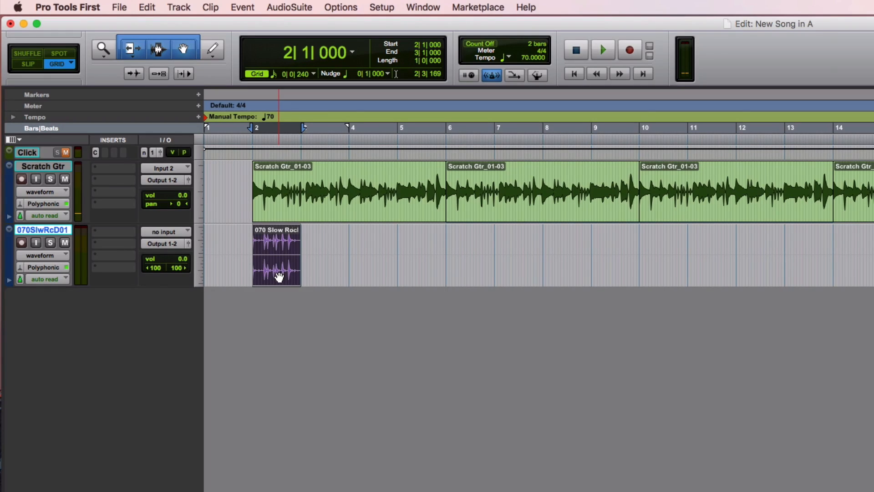
{"action": "left_click_drag", "start_coordinate": [164, 194], "coordinate": [165, 208]}
- Duplicate the drum clip three times to fill bars 2 through 5, and play the four clips with the guitar
{"action": "key", "text": "super+d"}
{"action": "key", "text": "super+d"}
{"action": "key", "text": "super+d"}
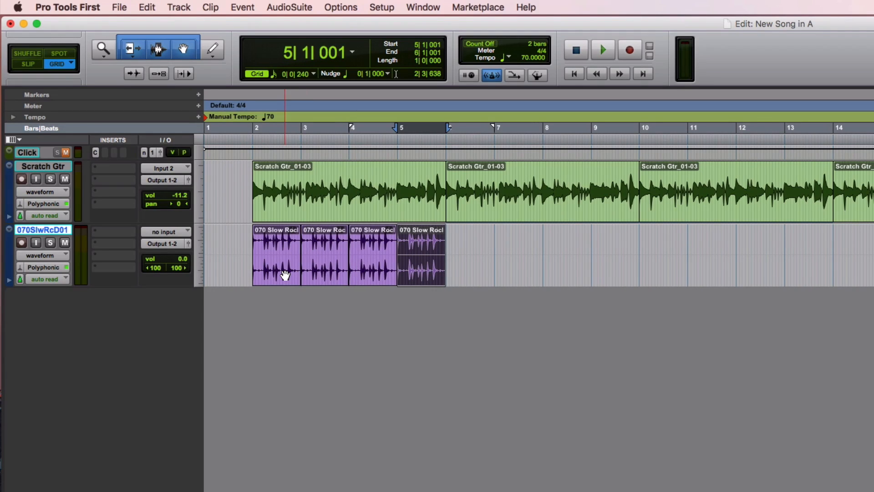
{"action": "left_click", "coordinate": [285, 275], "text": "shift"}
{"action": "key", "text": "space"}
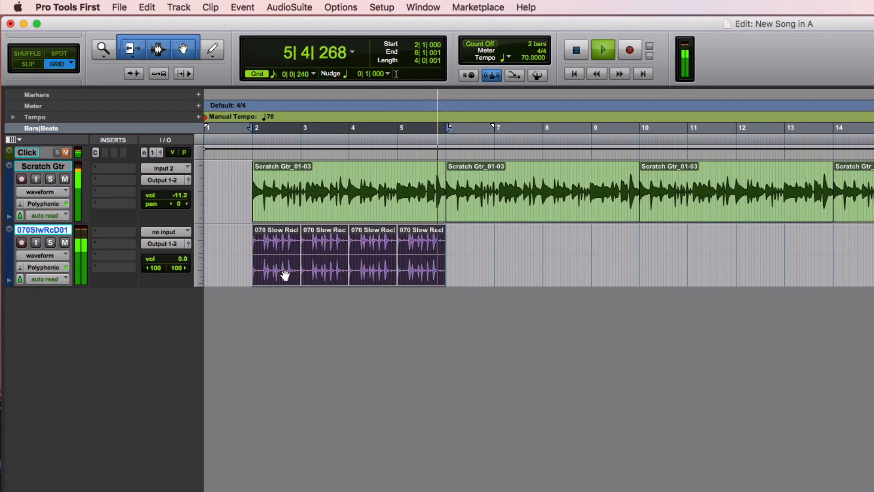
{"action": "key", "text": "space"}
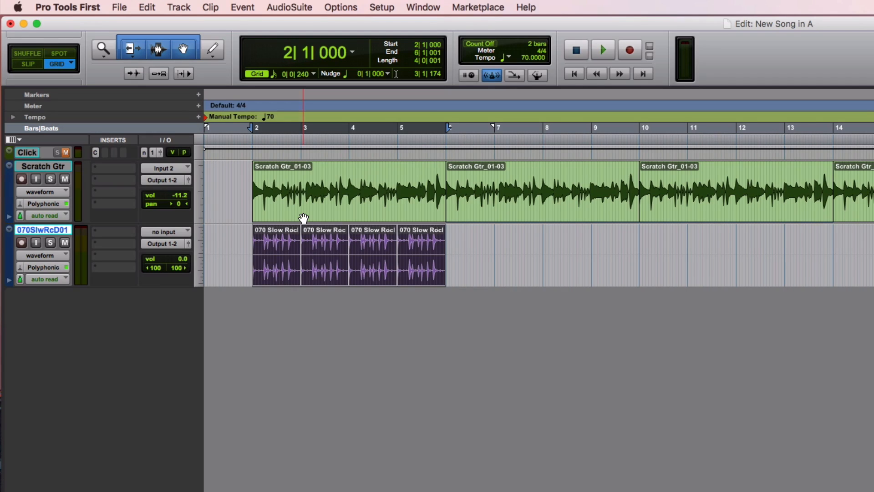
- Play the first drum clip from bar 2 and the second drum clip from bar 3 to compare them with the guitar
{"action": "left_click", "coordinate": [321, 212]}
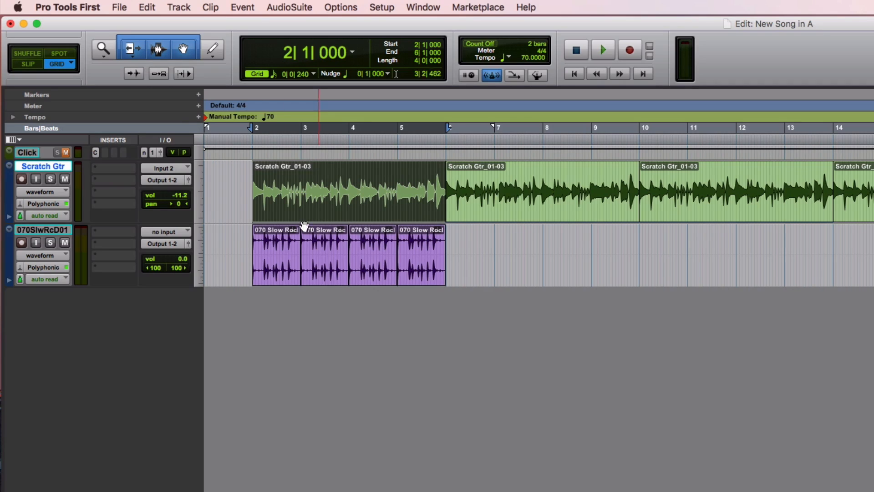
{"action": "left_click", "coordinate": [267, 281]}
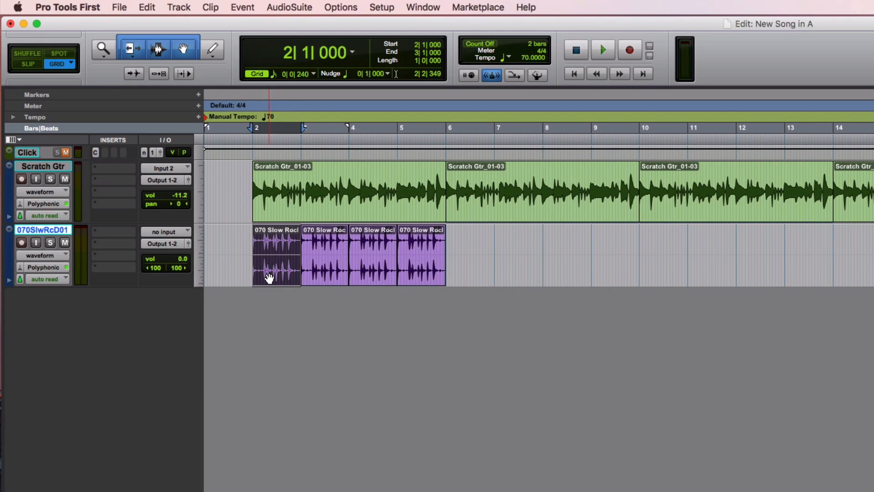
{"action": "key", "text": "super+]"}
{"action": "key", "text": "super+]"}
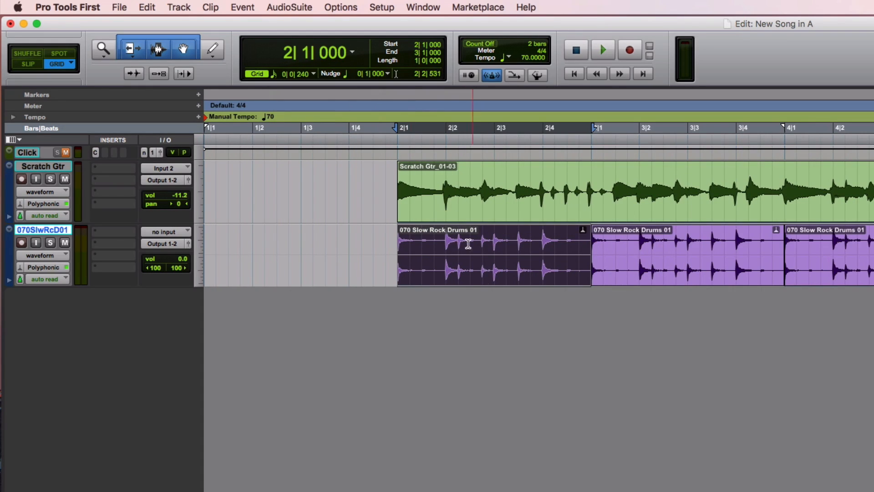
{"action": "left_click", "coordinate": [442, 238]}
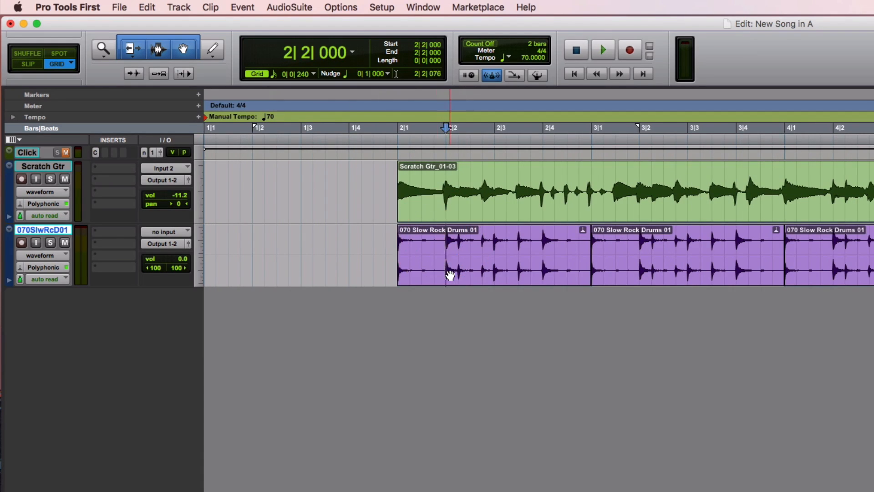
{"action": "left_click", "coordinate": [448, 272]}
{"action": "key", "text": "space"}
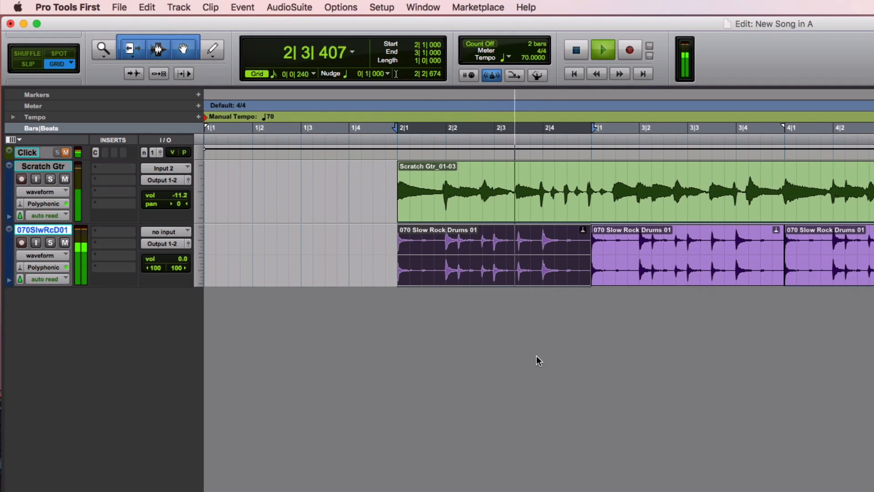
{"action": "key", "text": "space"}
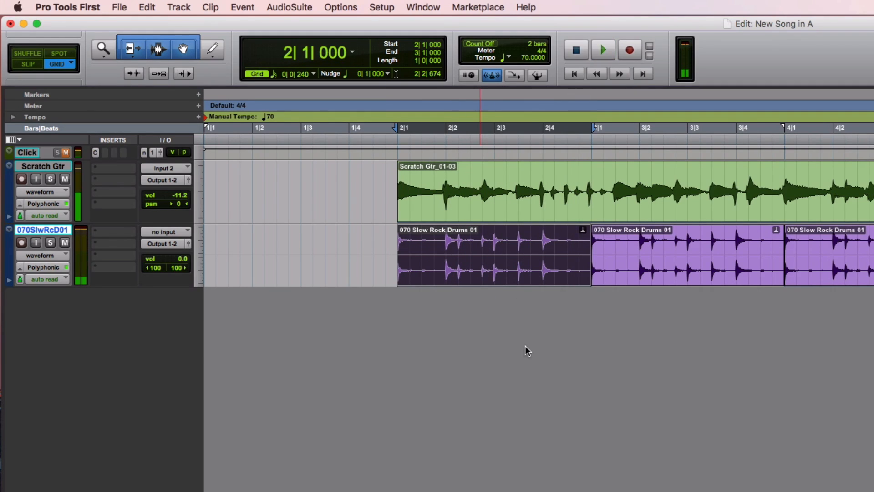
{"action": "left_click", "coordinate": [646, 282]}
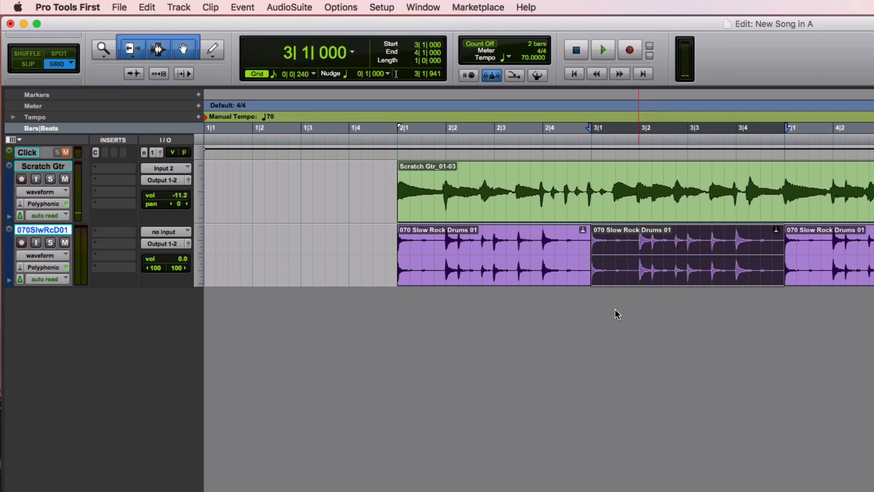
{"action": "key", "text": "space"}
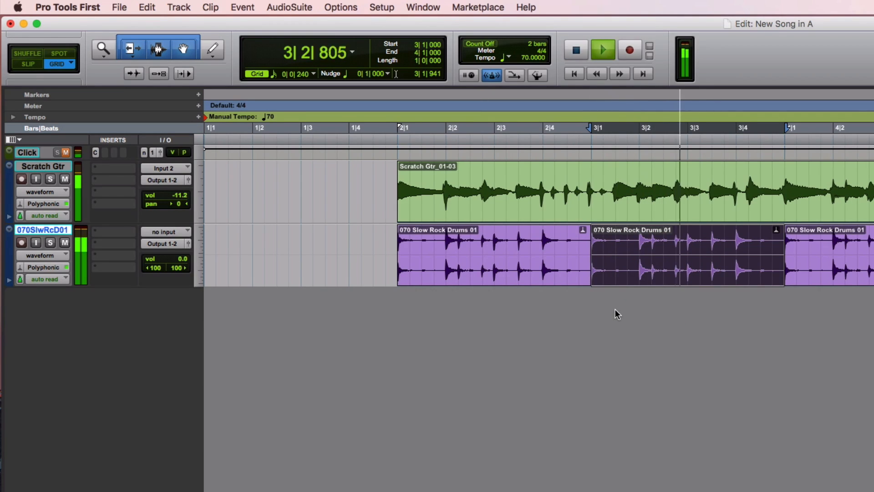
{"action": "key", "text": "space"}
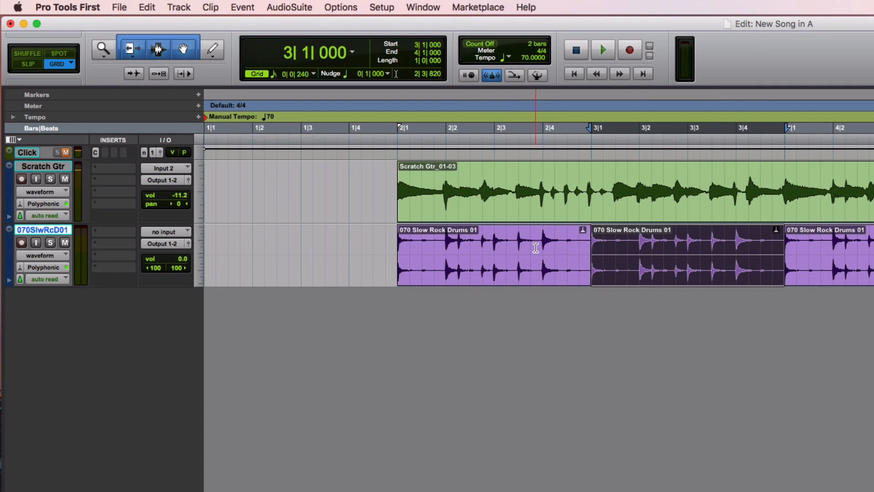
- Separate the opening half-beat hit of the second drum clip and move it to 3|1|480, keeping the remainder starting at 3|2|000
{"action": "left_click", "coordinate": [569, 246]}
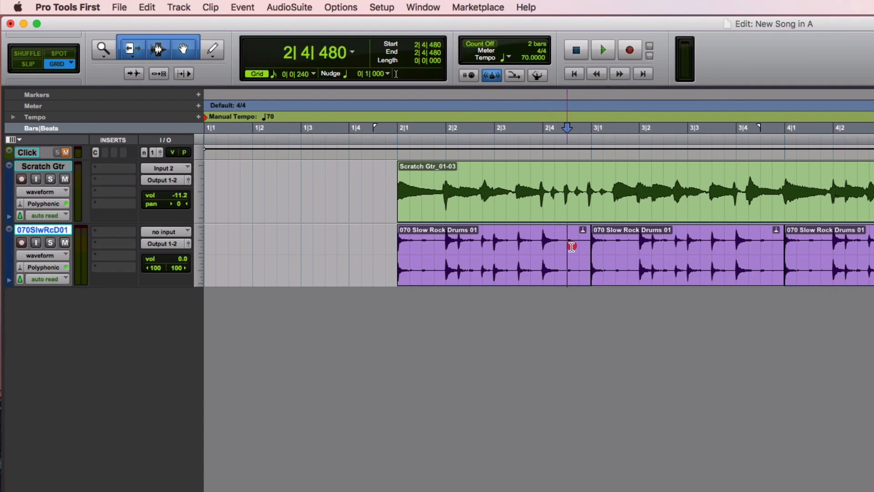
{"action": "left_click", "coordinate": [616, 244]}
{"action": "key", "text": "super+e"}
{"action": "left_click", "coordinate": [602, 271]}
{"action": "key", "text": "space"}
{"action": "key", "text": "space"}
{"action": "left_click_drag", "start_coordinate": [602, 272], "coordinate": [624, 273]}
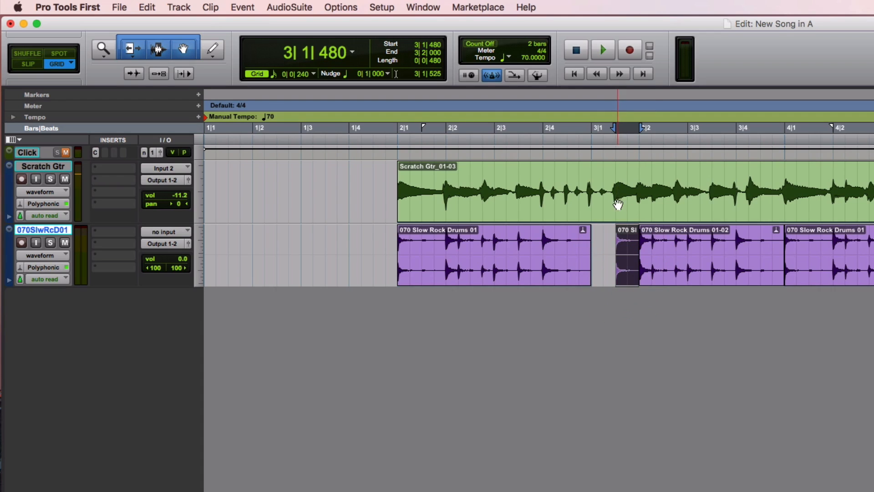
{"action": "left_click", "coordinate": [645, 253]}
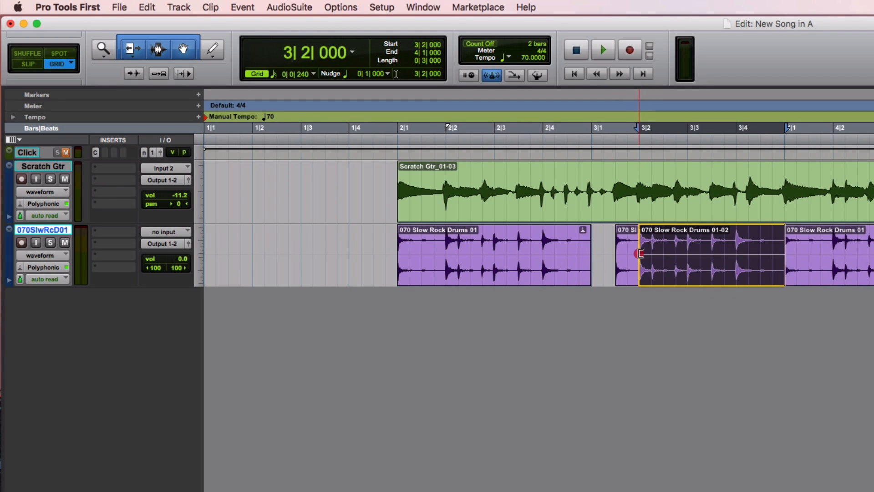
{"action": "left_click_drag", "start_coordinate": [640, 253], "coordinate": [639, 253]}
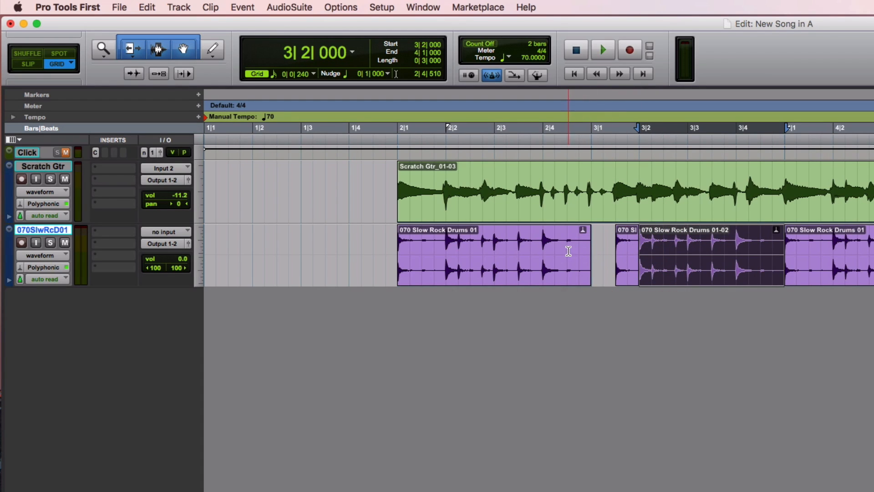
- Duplicate the drum section from 2|4|480 to 3|1|000 into the gap at the start of bar 3
{"action": "left_click_drag", "start_coordinate": [567, 251], "coordinate": [585, 252]}
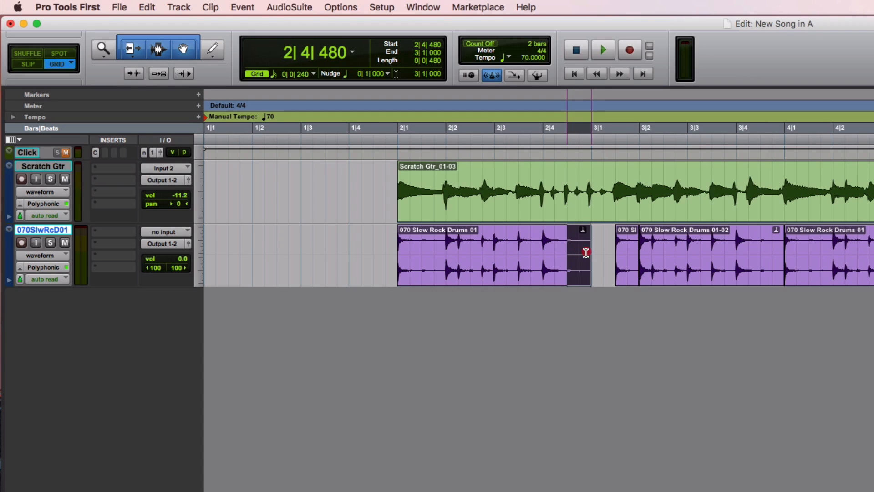
{"action": "key", "text": "space"}
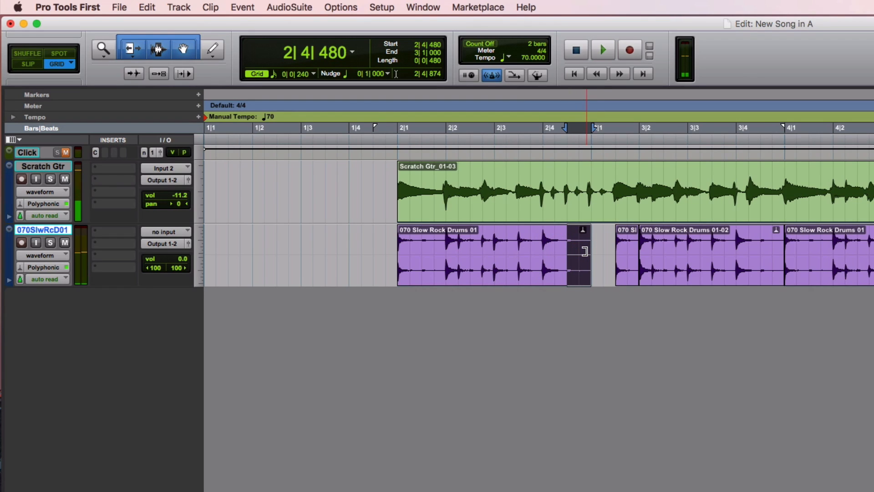
{"action": "key", "text": "super+d"}
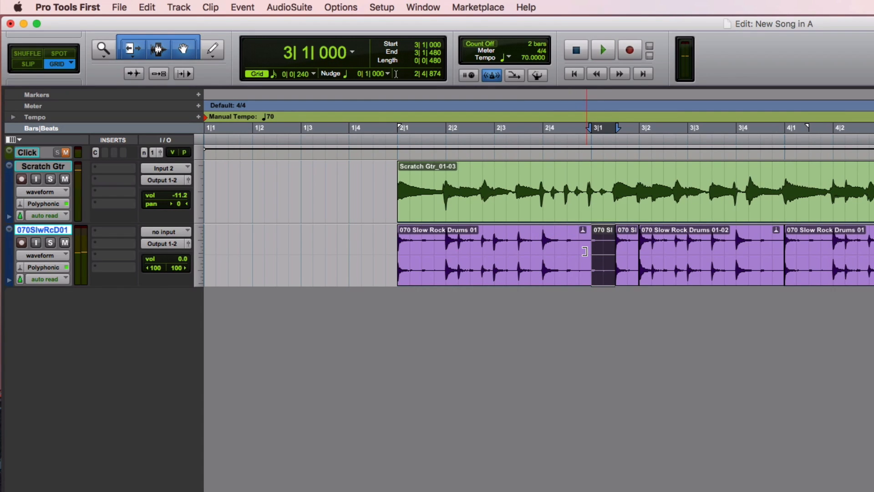
- Play the edited drum part from 2|1|000, and audition the drum hit from 3|3|480
{"action": "left_click", "coordinate": [396, 250]}
{"action": "key", "text": "space"}
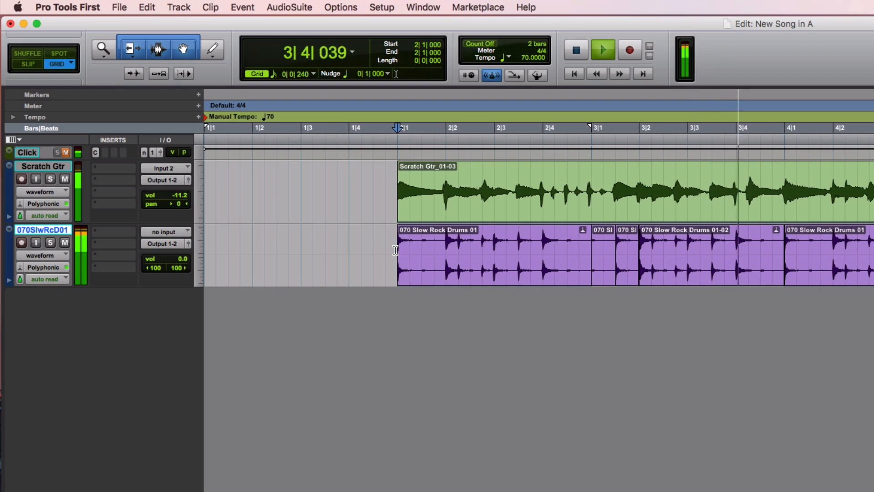
{"action": "key", "text": "space"}
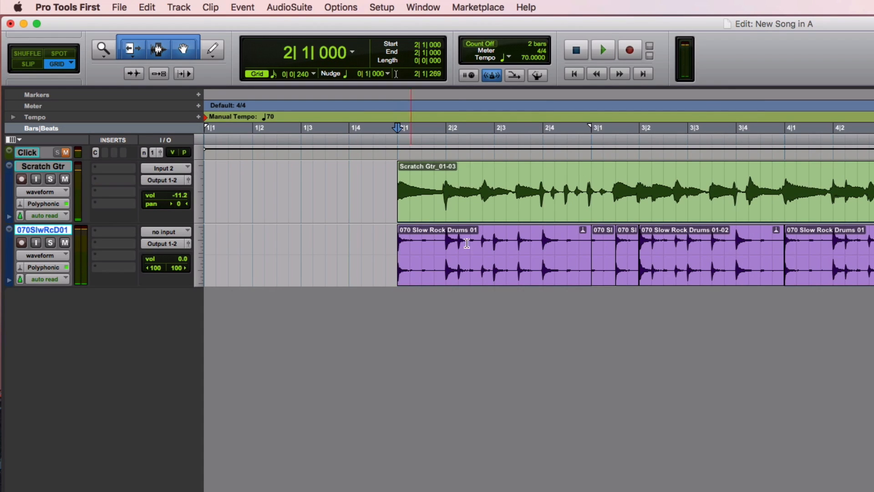
{"action": "left_click", "coordinate": [712, 243]}
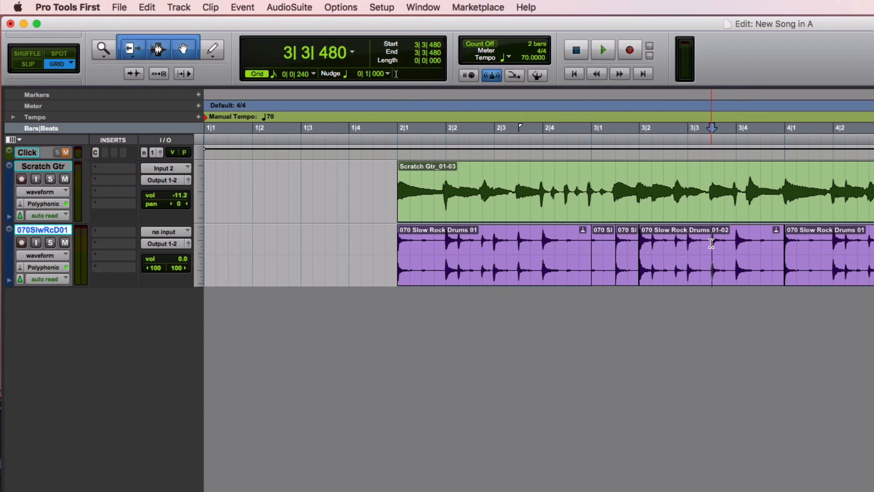
{"action": "key", "text": "space"}
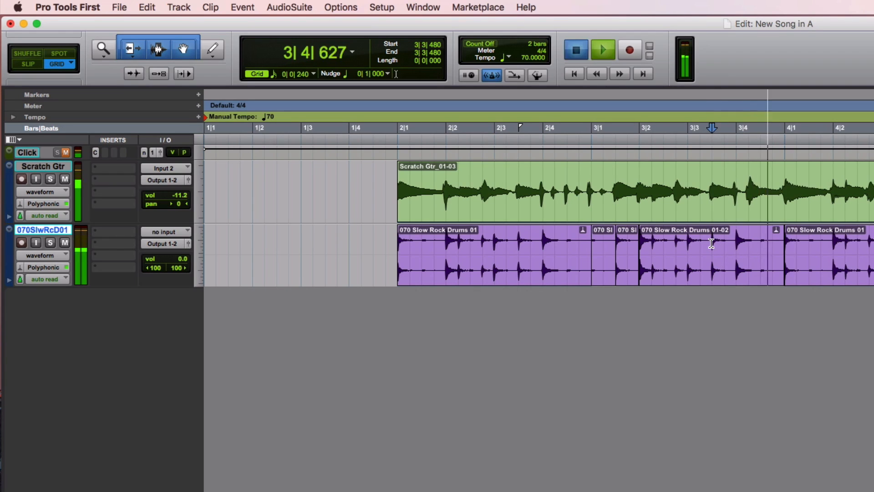
{"action": "key", "text": "space"}
{"action": "key", "text": "space"}
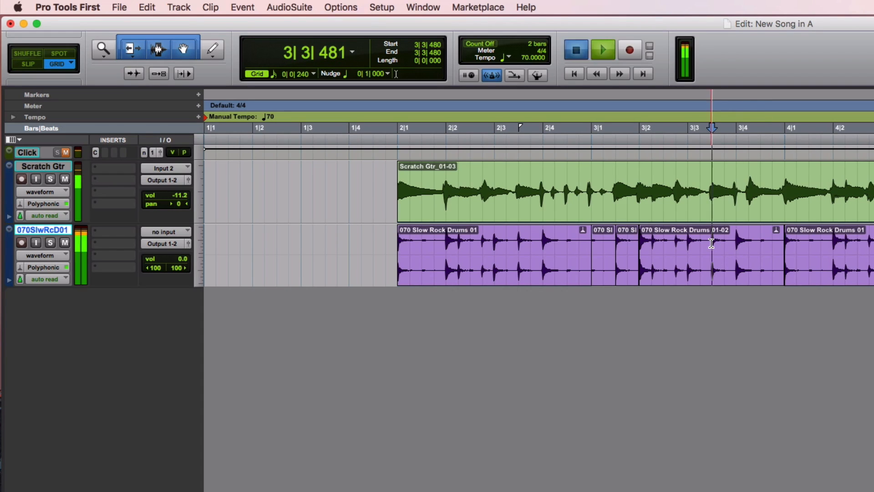
{"action": "key", "text": "space"}
- Copy the half-beat drum hit starting at 3|3|480 and paste it at 3|4|240
{"action": "left_click_drag", "start_coordinate": [712, 243], "coordinate": [722, 243]}
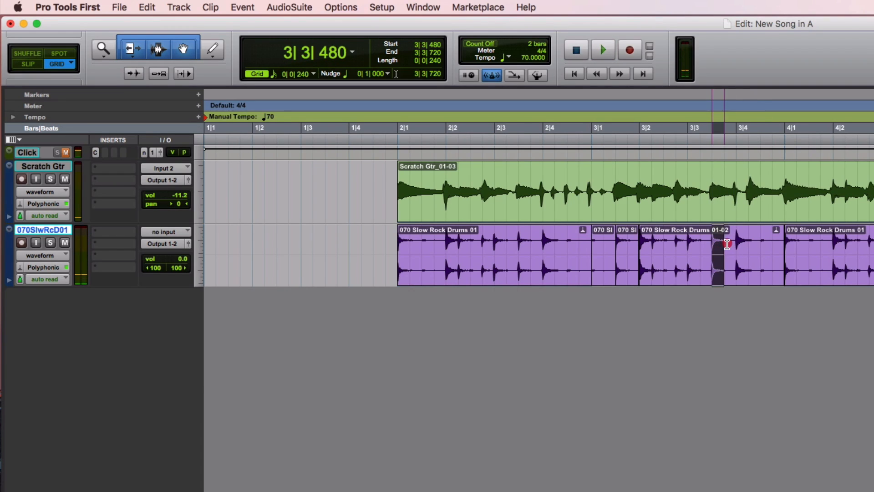
{"action": "left_click_drag", "start_coordinate": [727, 243], "coordinate": [735, 248]}
{"action": "left_click", "coordinate": [745, 243]}
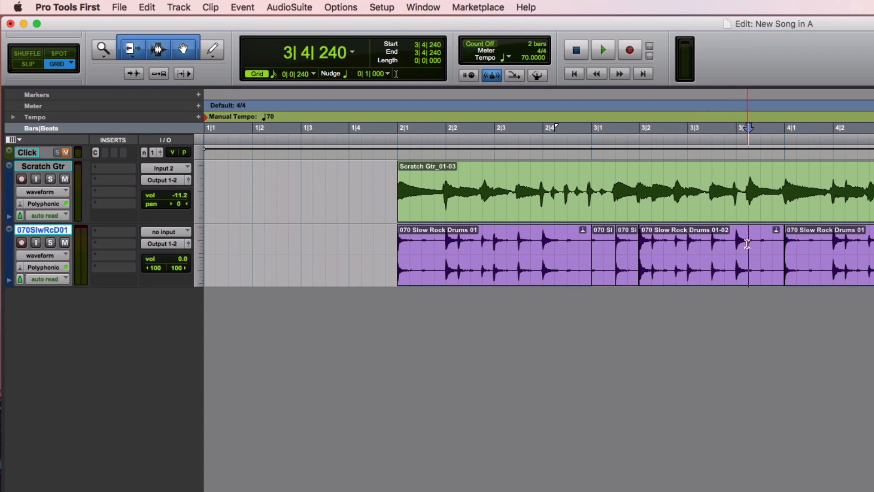
{"action": "key", "text": "super+v"}
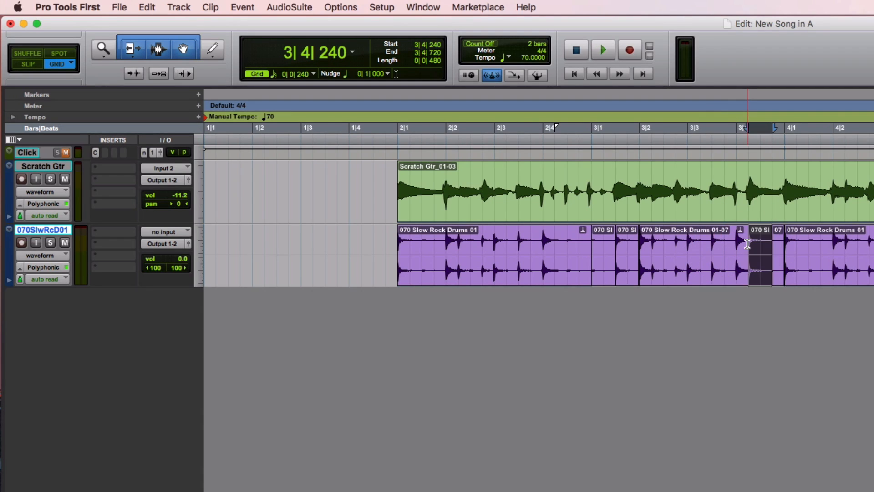
- Play the drums and guitar from 3|3|000 to check the hit pasted at 3|4|240
{"action": "left_click", "coordinate": [686, 245]}
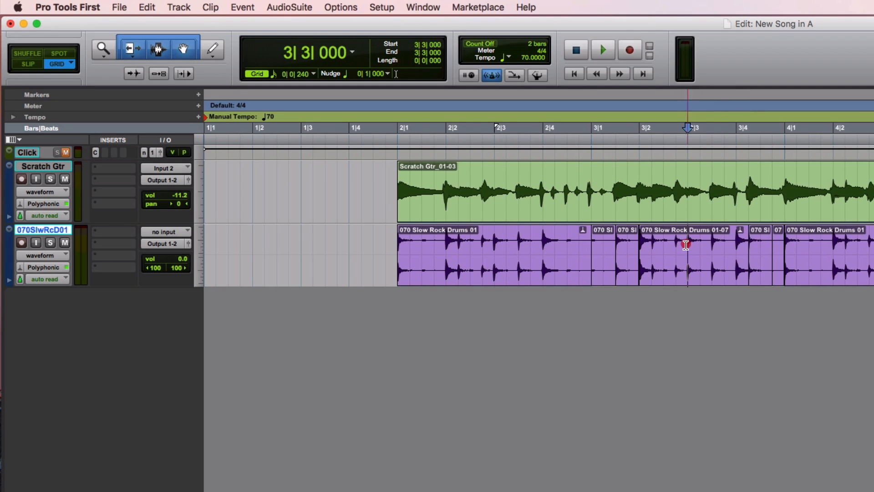
{"action": "key", "text": "space"}
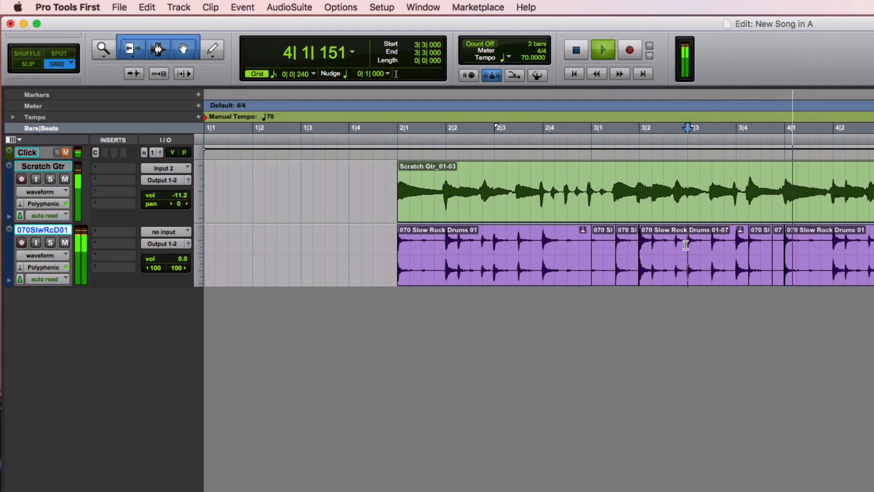
{"action": "key", "text": "space"}
- Move the start of the short drum clip before 4|1|000 slightly earlier to cover the stray transient, and play from 3|4|000
{"action": "left_click", "coordinate": [712, 245]}
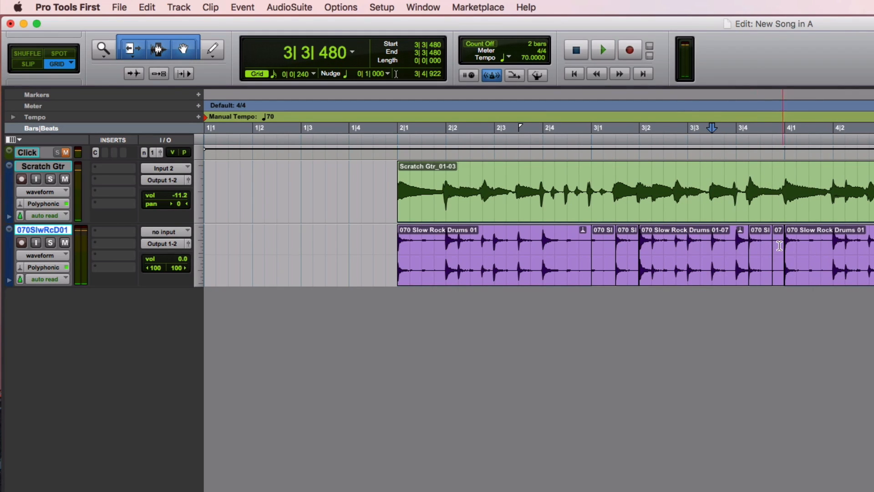
{"action": "key", "text": "super+bracketright"}
{"action": "key", "text": "super+bracketright"}
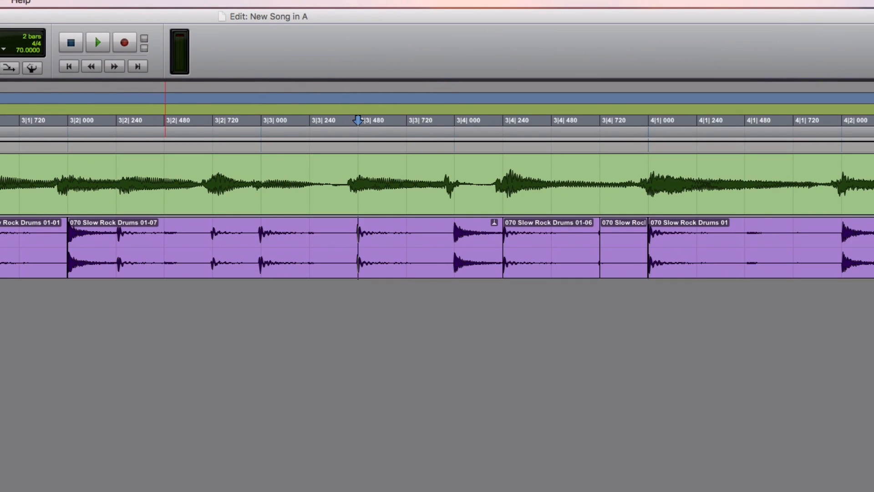
{"action": "mouse_move", "coordinate": [598, 246]}
{"action": "left_mouse_down"}
{"action": "mouse_move", "coordinate": [611, 246]}
{"action": "mouse_move", "coordinate": [594, 247]}
{"action": "left_mouse_up"}
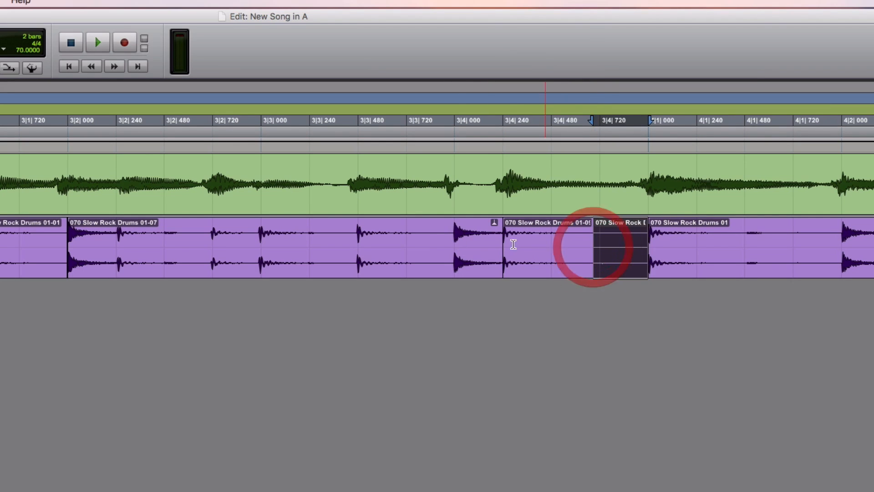
{"action": "left_click", "coordinate": [439, 241]}
{"action": "key", "text": "space"}
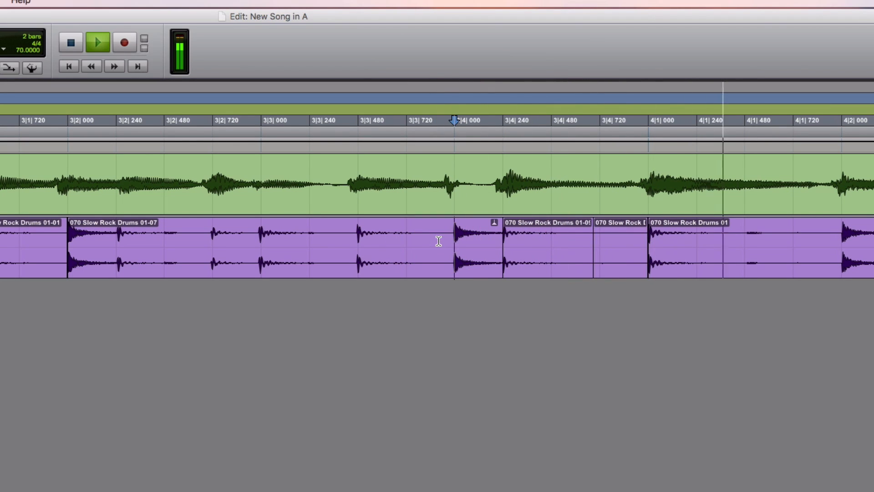
{"action": "key", "text": "space"}
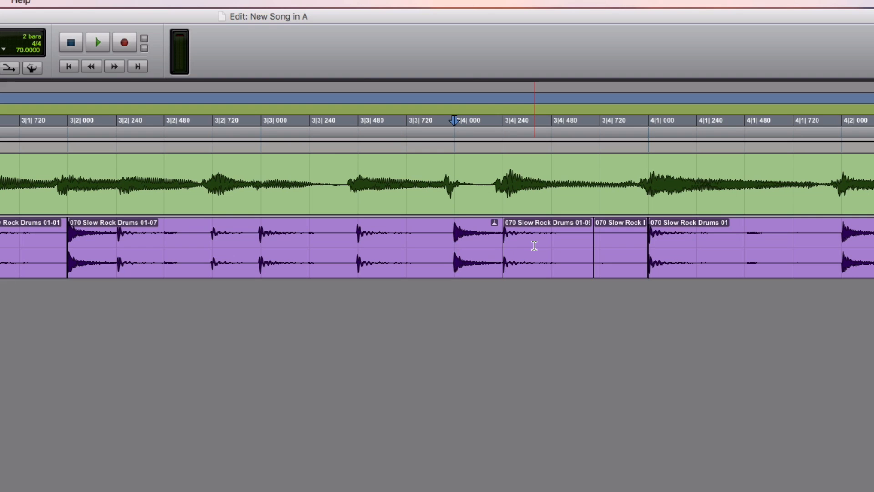
- Play the whole edited drum part with the scratch guitar from 2|1|000
{"action": "key", "text": "r"}
{"action": "key", "text": "r"}
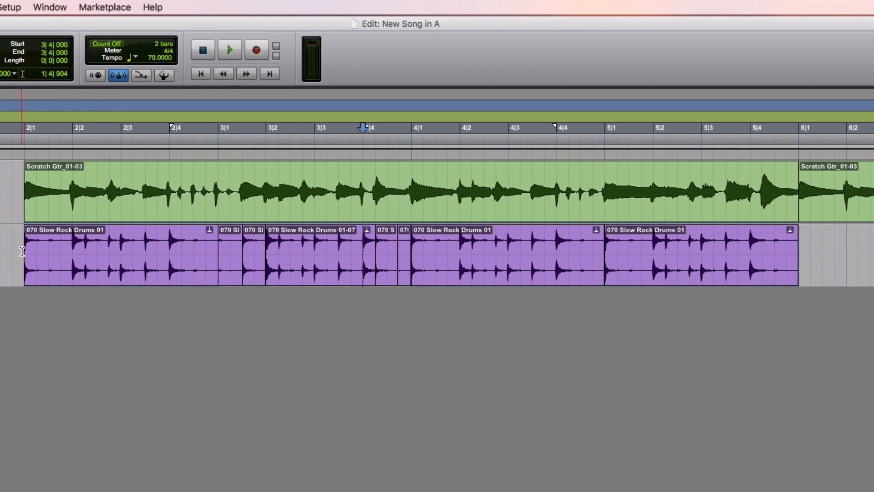
{"action": "left_click", "coordinate": [22, 252]}
{"action": "key", "text": "space"}
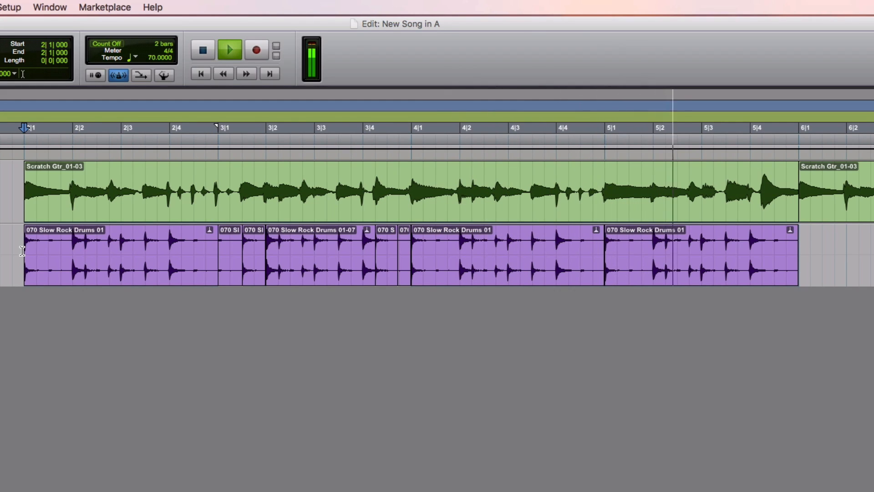
{"action": "key", "text": "space"}
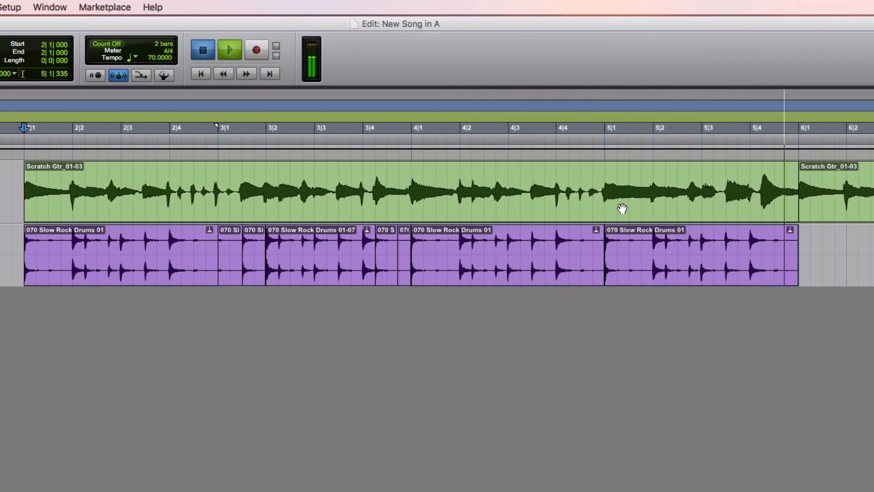
- Copy the drum hit from 5|3|480 to 5|3|720, paste it at 5|4|240, and play the edit from 5|3|000
{"action": "left_click", "coordinate": [763, 244]}
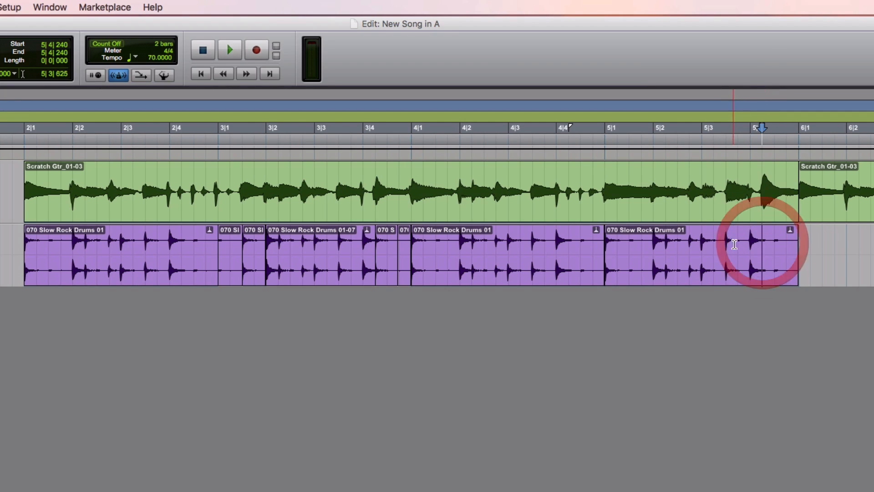
{"action": "left_click_drag", "start_coordinate": [744, 244], "coordinate": [734, 243]}
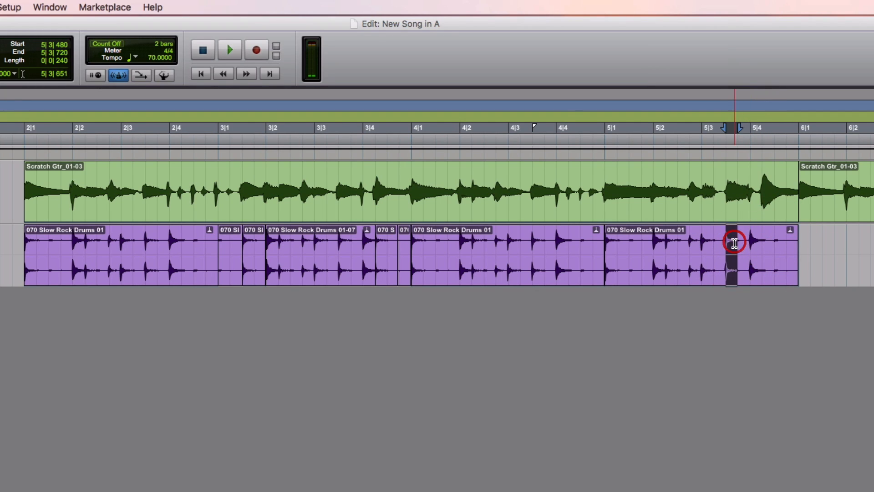
{"action": "left_click", "coordinate": [765, 244]}
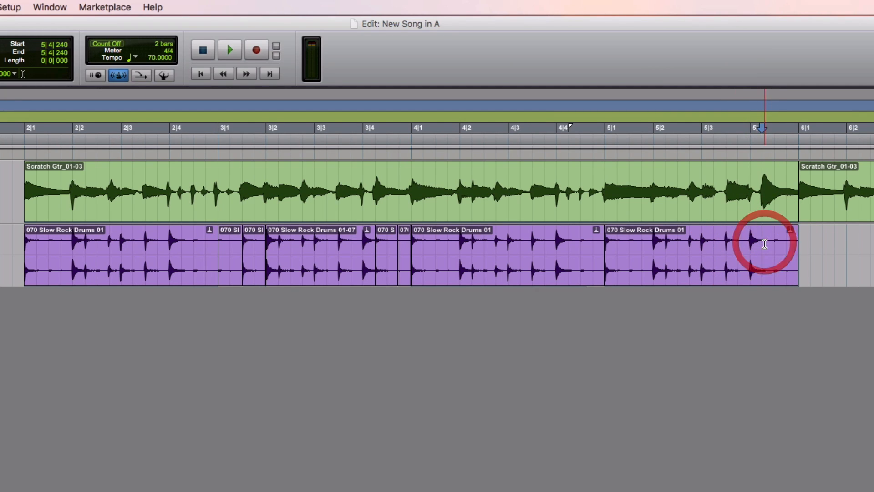
{"action": "key", "text": "b"}
{"action": "left_click", "coordinate": [703, 241]}
{"action": "key", "text": "space"}
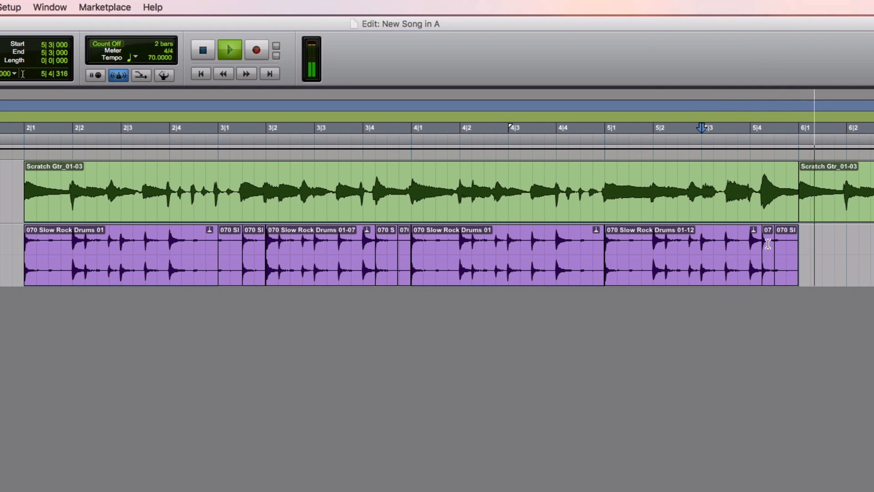
{"action": "key", "text": "space"}
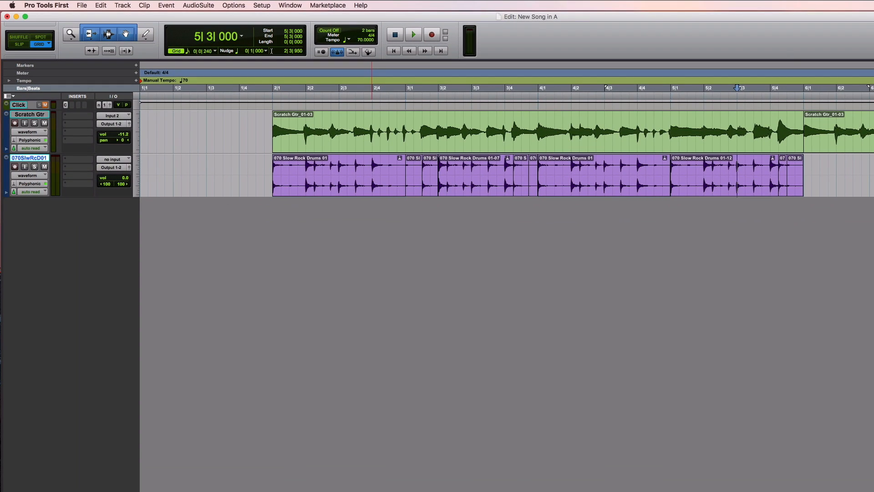
- Switch to Finder and preview the 070 Slow Rock Drums loops up to 070 Slow Rock Drums 05.wav
{"action": "key", "text": "super+Tab"}
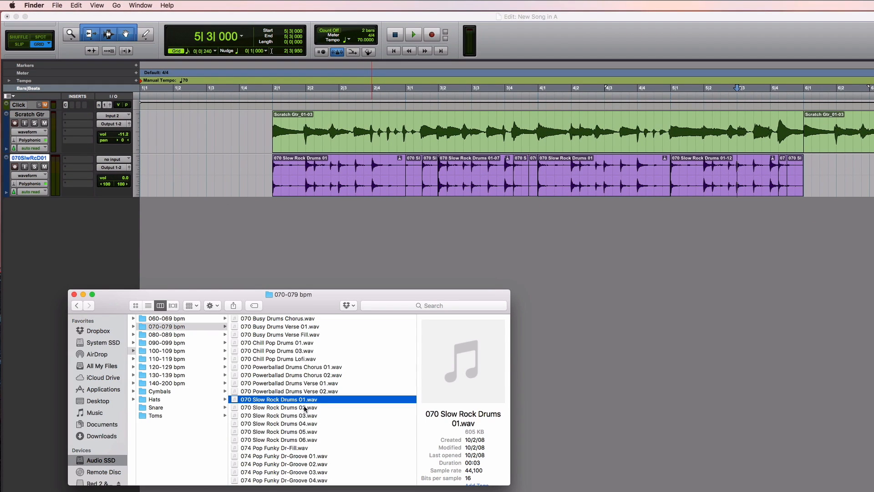
{"action": "key", "text": "space"}
{"action": "key", "text": "Down"}
{"action": "key", "text": "Down"}
{"action": "key", "text": "Down"}
{"action": "key", "text": "Down"}
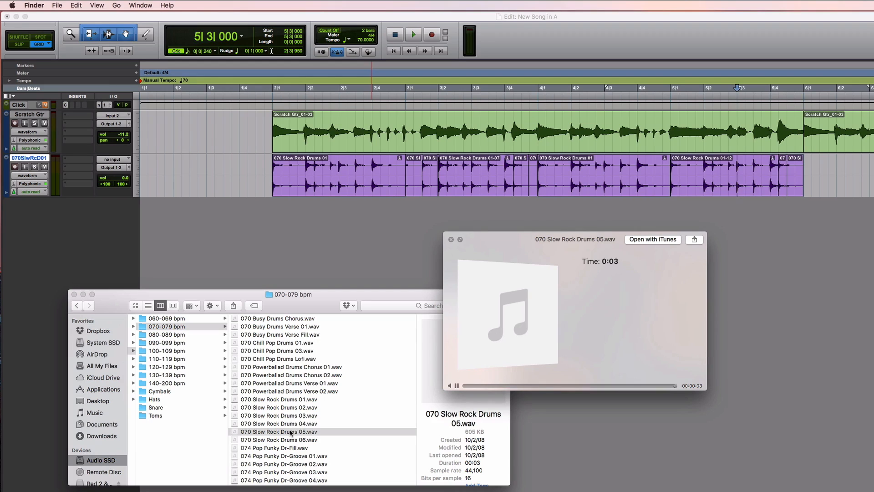
{"action": "key", "text": "space"}
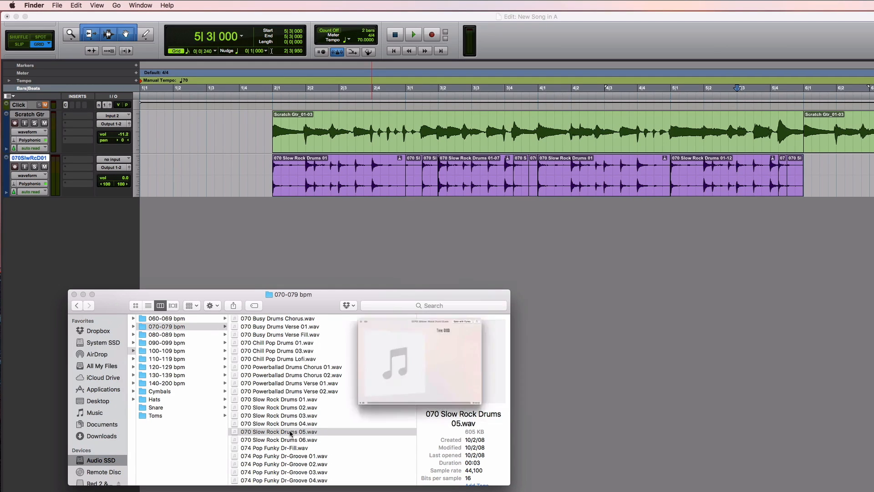
- Import 070 Slow Rock Drums 05.wav onto the drum track at 6|2|240 and audition its last hit from 7|1|720
{"action": "left_click_drag", "start_coordinate": [290, 433], "coordinate": [847, 171]}
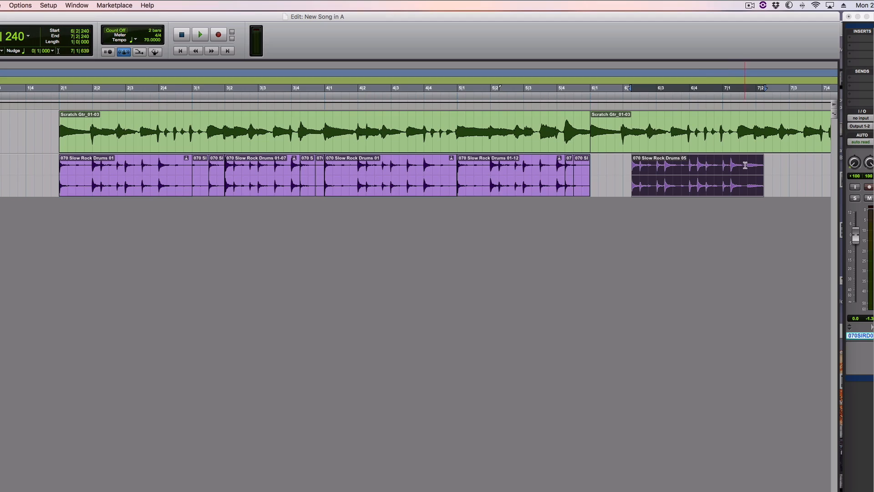
{"action": "left_click", "coordinate": [746, 166]}
{"action": "key", "text": "space"}
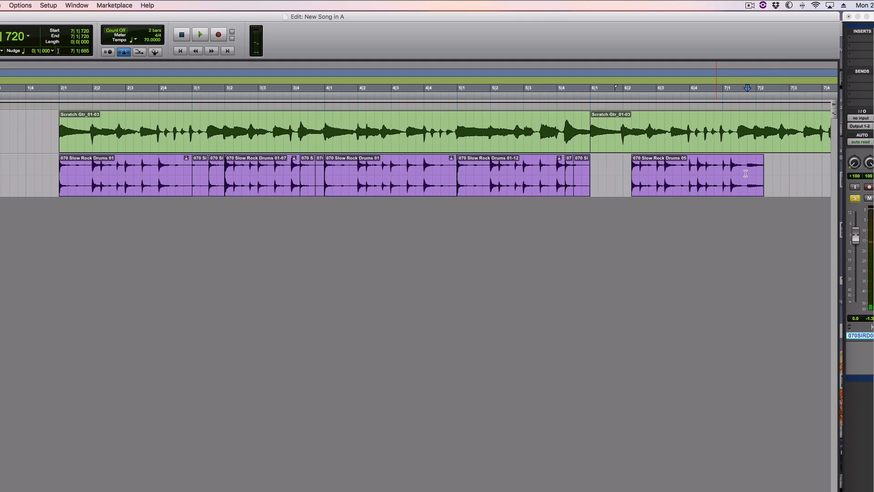
- Copy the open hi-hat hit from 7|1|720 to 7|2|240 onto one new stereo audio track at 3|4|240
{"action": "left_click_drag", "start_coordinate": [752, 172], "coordinate": [761, 174]}
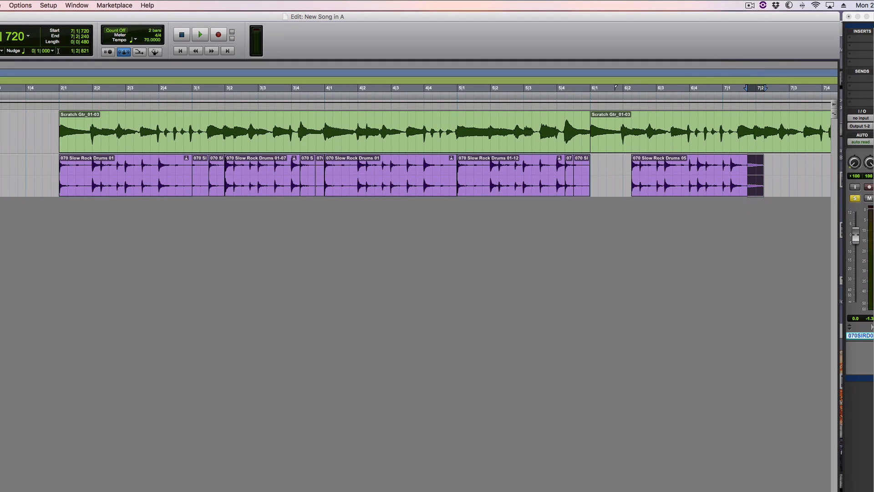
{"action": "key", "text": "super+shift+n"}
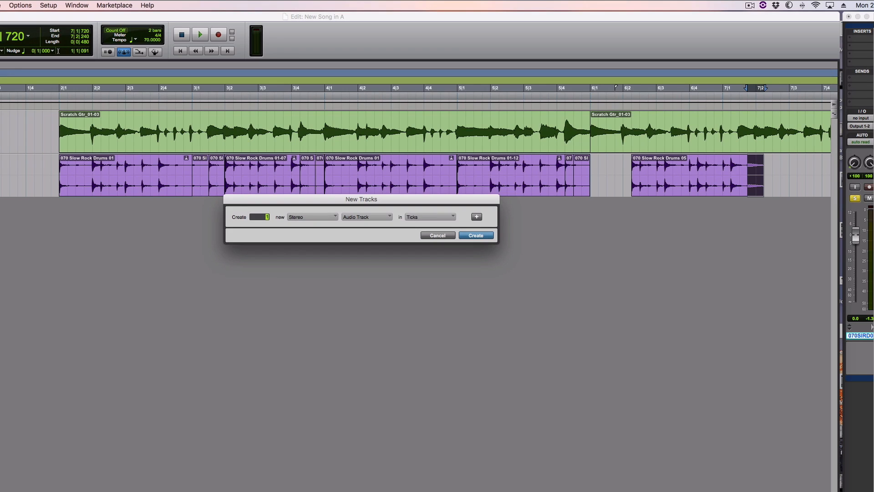
{"action": "key", "text": "Return"}
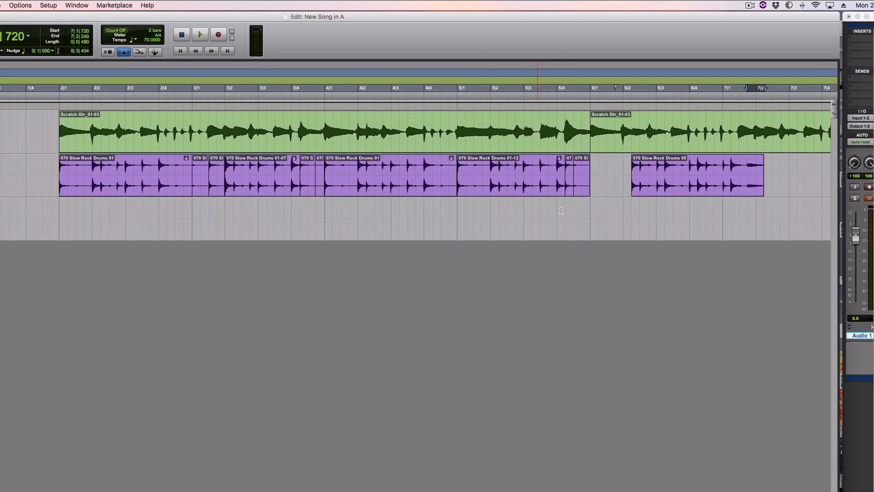
{"action": "left_click", "coordinate": [299, 216]}
{"action": "key", "text": "super+v"}
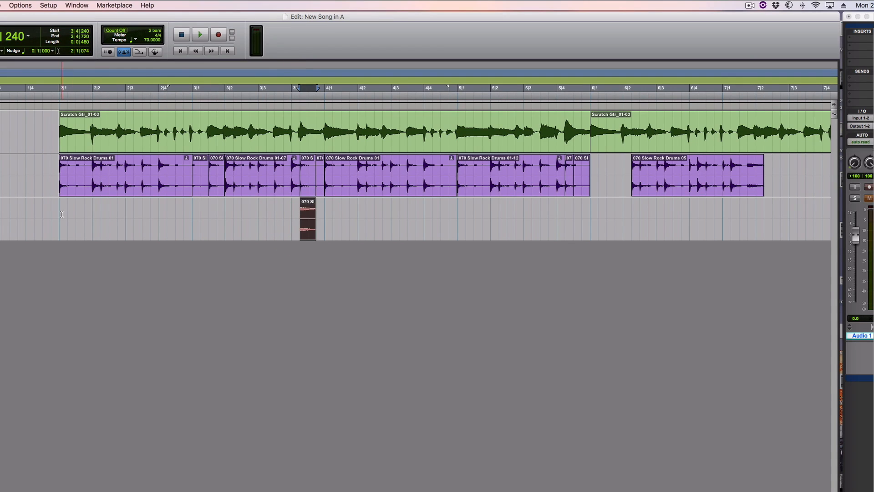
- Play bar 3 from 3|1|000 with the added open hi-hat, and audition the hit from 3|4|240
{"action": "left_click", "coordinate": [192, 214]}
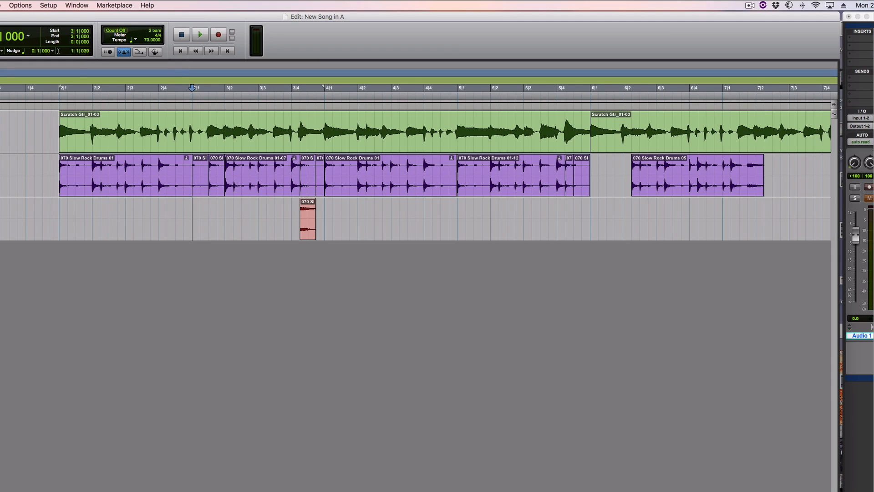
{"action": "key", "text": "space"}
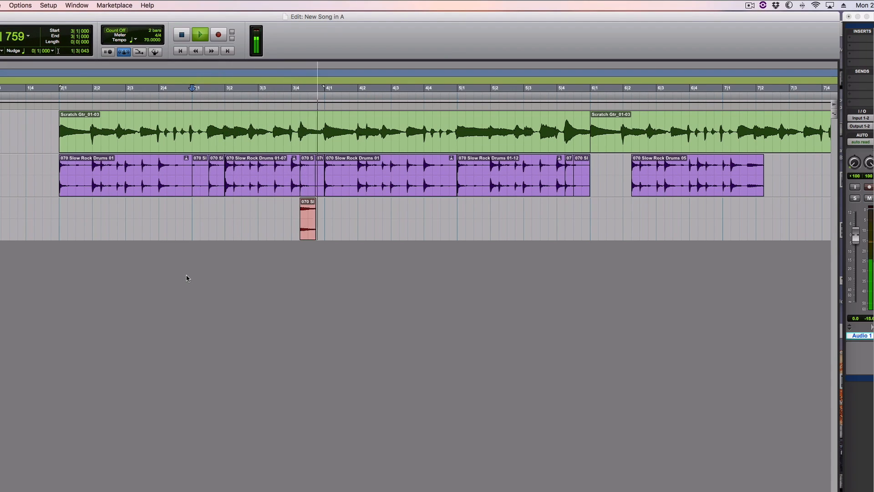
{"action": "key", "text": "space"}
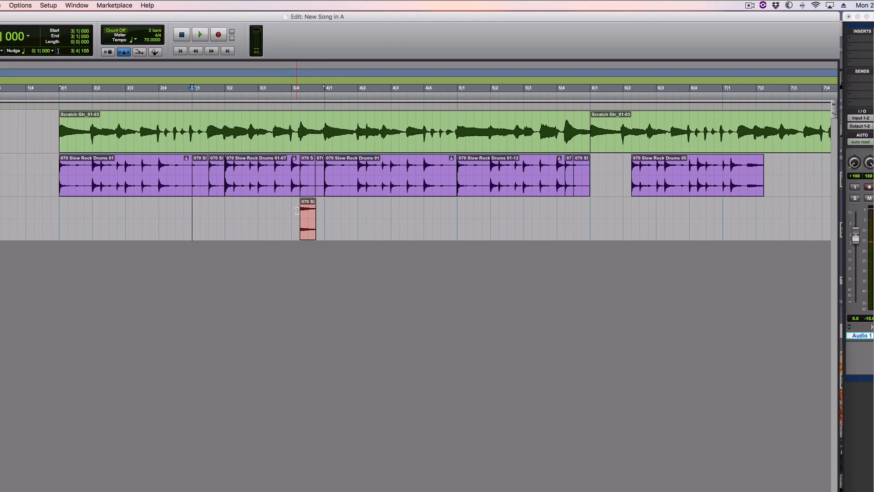
{"action": "left_click", "coordinate": [299, 209]}
{"action": "key", "text": "space"}
{"action": "key", "text": "space"}
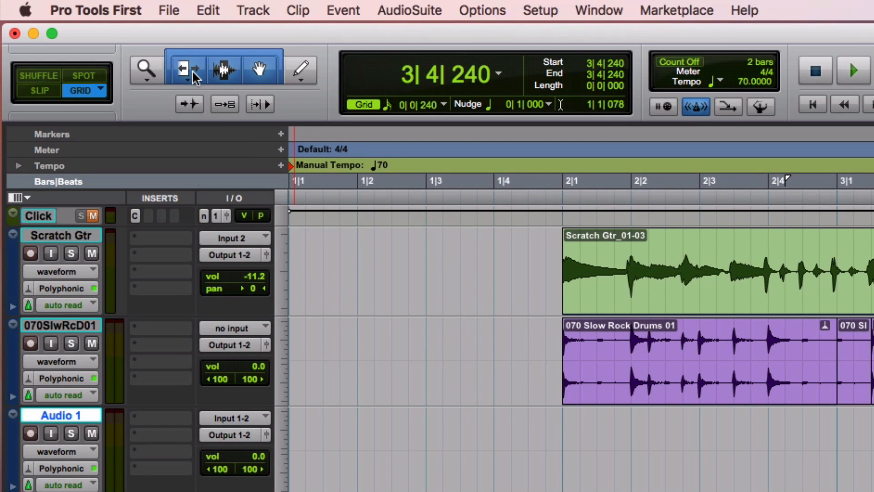
- Time-stretch the open hi-hat clip's end to 4|1|000 with the TCE Trim tool, and play it from 3|3|000
{"action": "left_click_drag", "start_coordinate": [193, 72], "coordinate": [268, 119]}
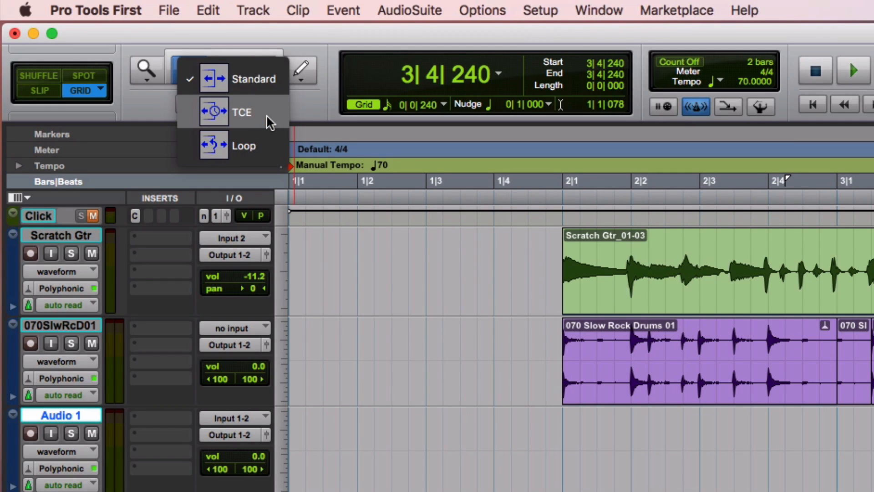
{"action": "left_click_drag", "start_coordinate": [269, 121], "coordinate": [269, 120]}
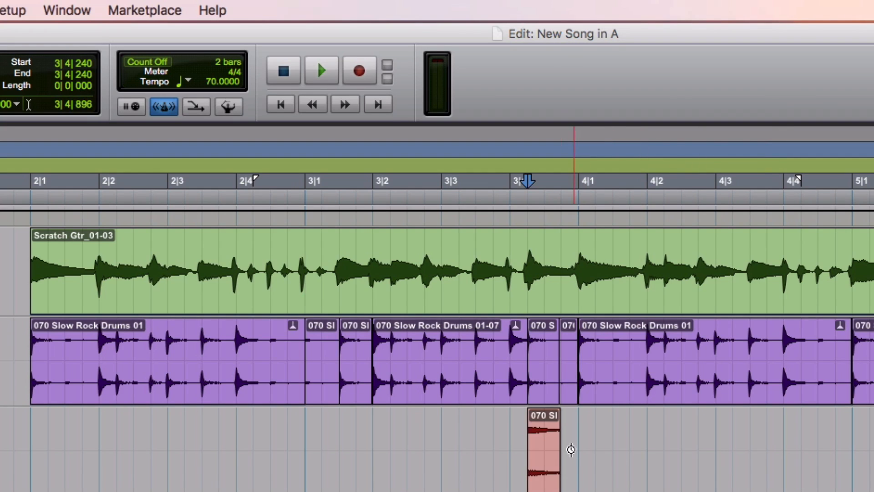
{"action": "left_click", "coordinate": [563, 446]}
{"action": "left_click_drag", "start_coordinate": [563, 446], "coordinate": [570, 449]}
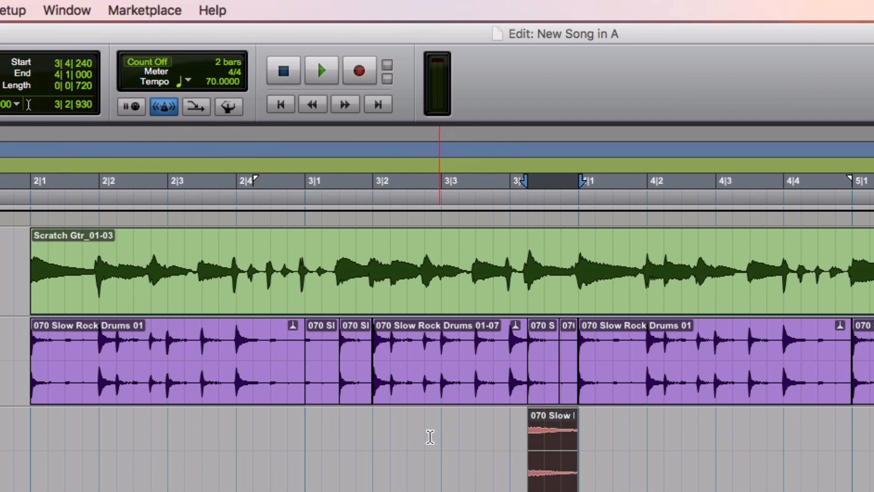
{"action": "left_click", "coordinate": [436, 436]}
{"action": "key", "text": "space"}
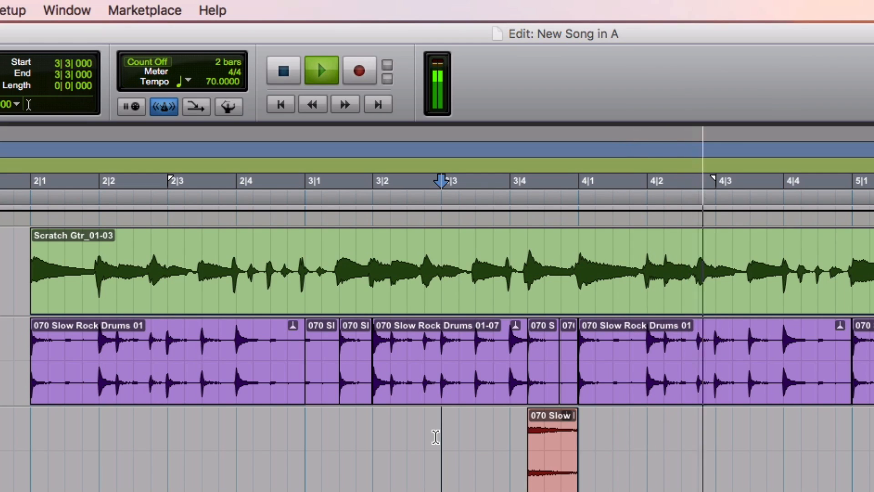
{"action": "key", "text": "space"}
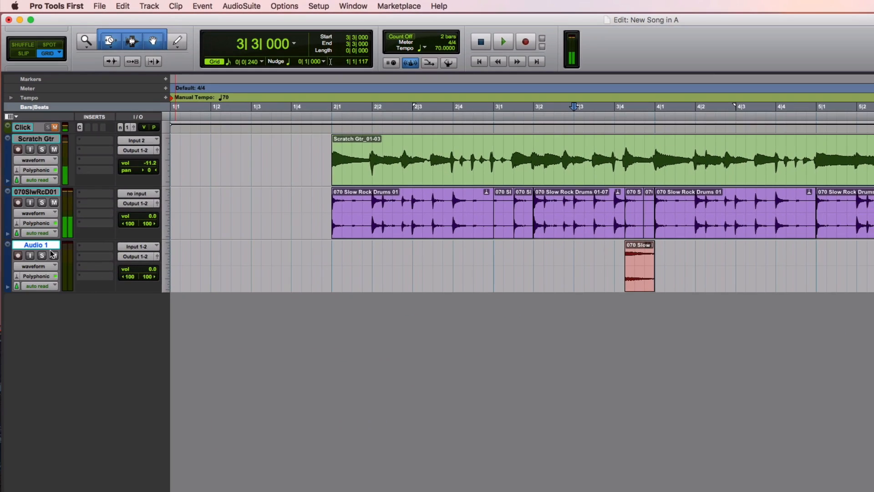
- Rename the new audio track holding the hi-hat clip as Open Hat
{"action": "double_click", "coordinate": [42, 246]}
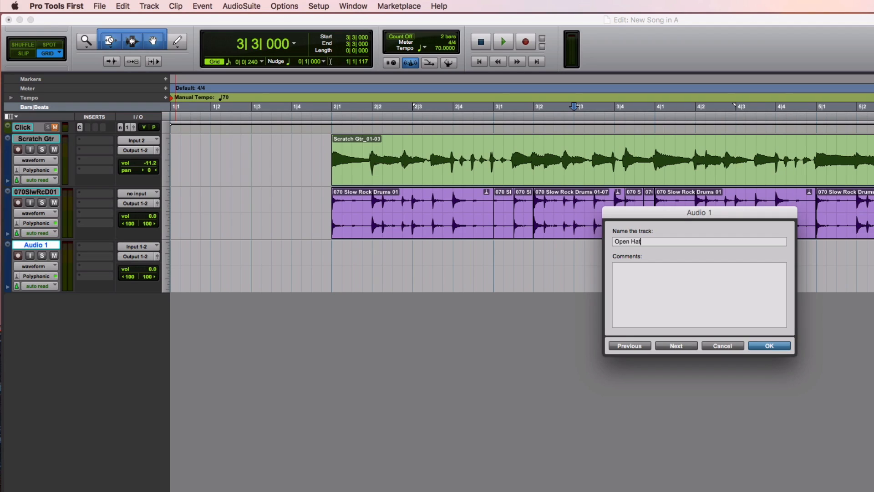
{"action": "key", "text": "Return"}
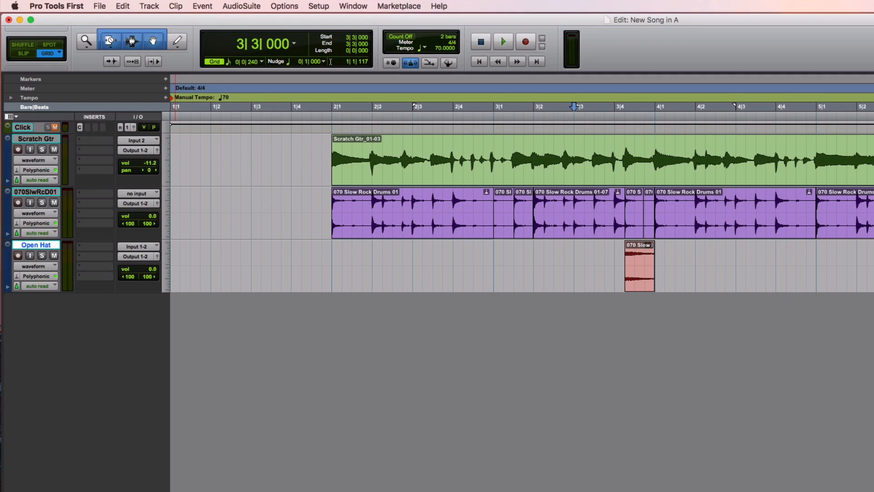
- Rename the track holding the 070 Slow Rock Drums clips as Drums
{"action": "double_click", "coordinate": [40, 193]}
{"action": "type", "text": "Drums"}
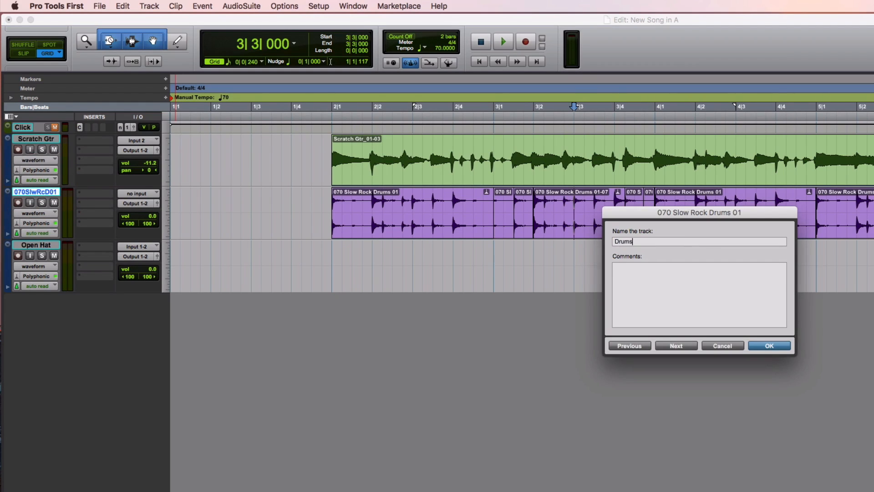
{"action": "key", "text": "Return"}
- Set the Open Hat track's volume to -5.3, and play the section from 2|1|000 to 4|1|000
{"action": "left_click", "coordinate": [142, 273]}
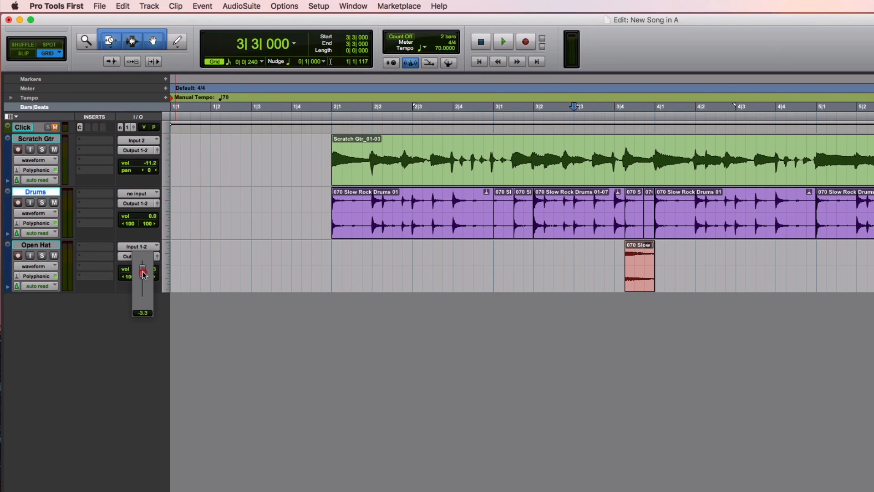
{"action": "left_click_drag", "start_coordinate": [142, 275], "coordinate": [142, 276]}
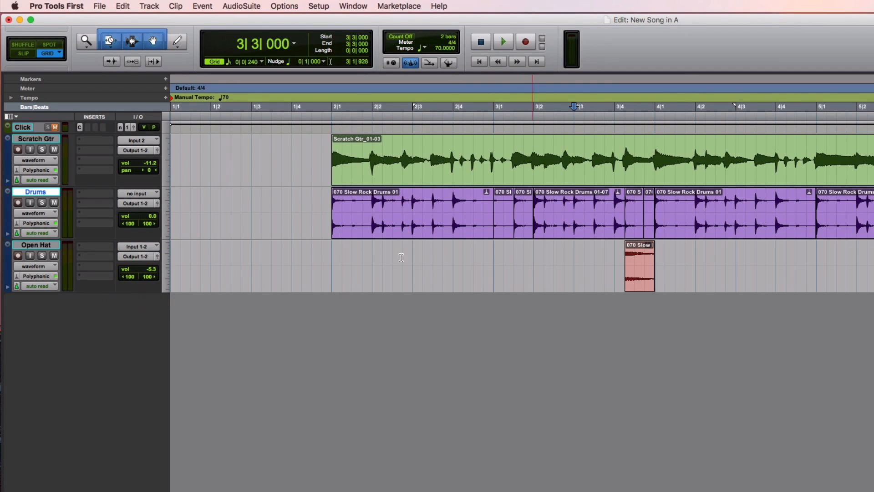
{"action": "left_click", "coordinate": [330, 257]}
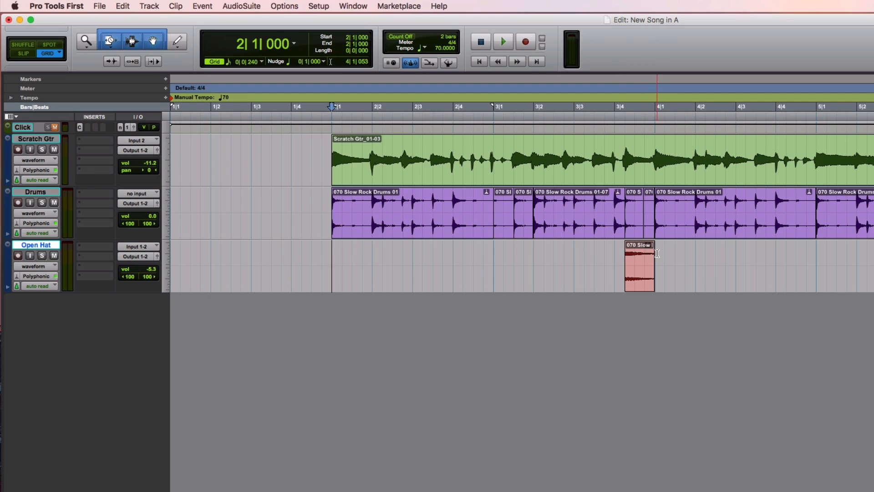
{"action": "left_click", "coordinate": [657, 253], "text": "shift"}
{"action": "key", "text": "space"}
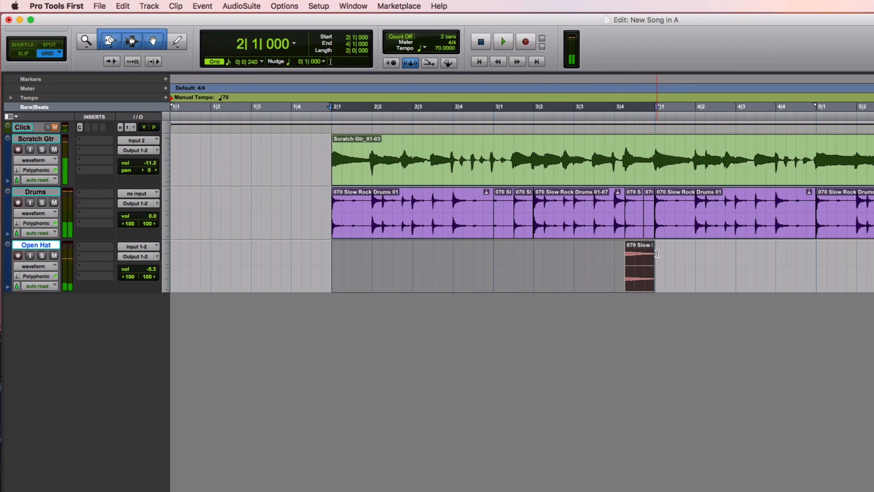
- Split the scratch guitar clip at 3|1|480 and shift its first part slightly later to start at 2|1|039
{"action": "left_click", "coordinate": [439, 143]}
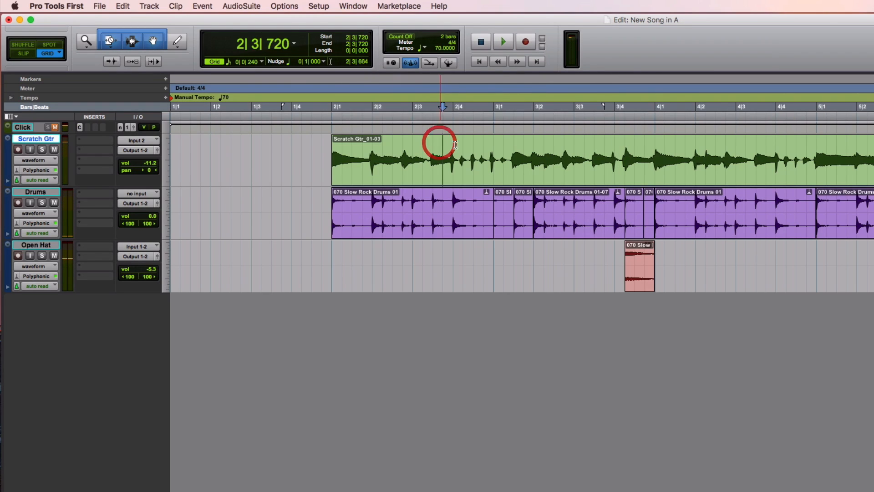
{"action": "left_click", "coordinate": [508, 154]}
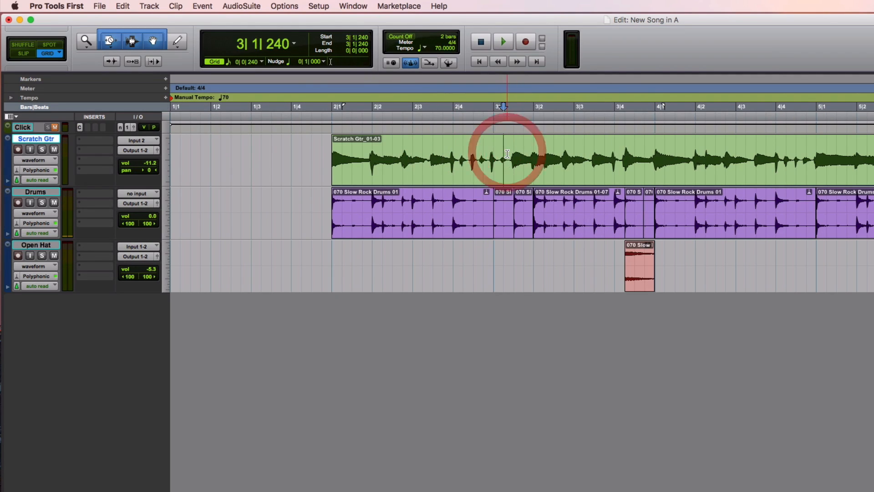
{"action": "left_click", "coordinate": [510, 154]}
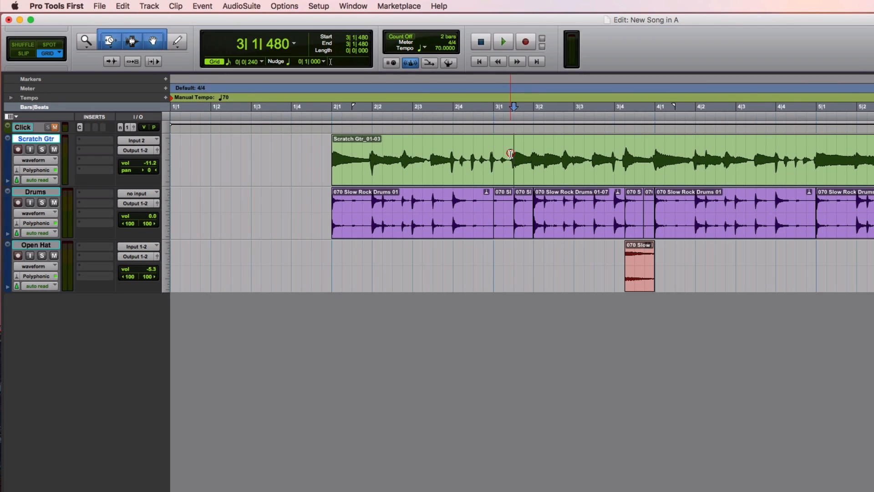
{"action": "key", "text": "super+e"}
{"action": "left_click", "coordinate": [447, 168]}
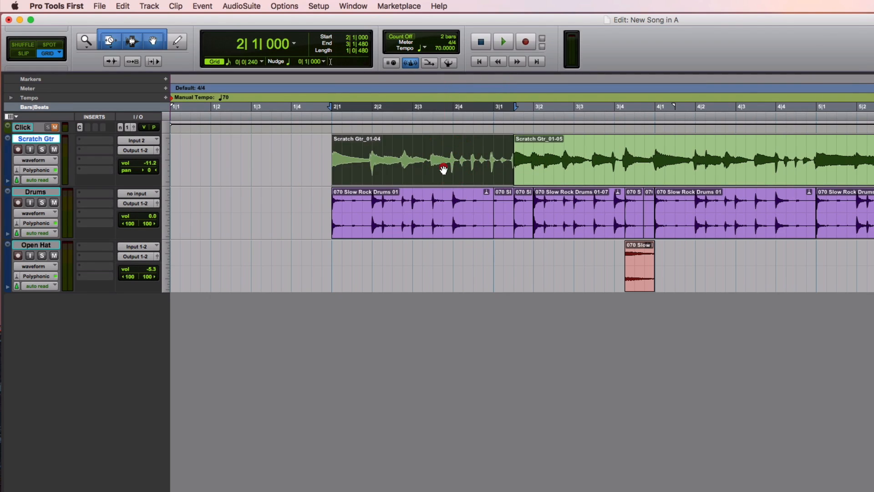
{"action": "left_click_drag", "start_coordinate": [446, 169], "coordinate": [445, 169]}
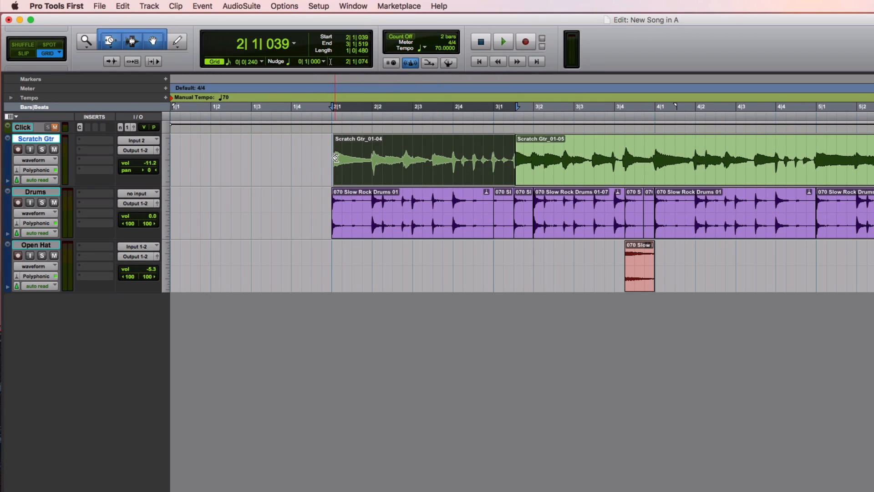
- Switch the Trim tool to Standard, reactivate the Smart tool, and play the guitar and drums from 2|1|000
{"action": "left_click", "coordinate": [117, 41]}
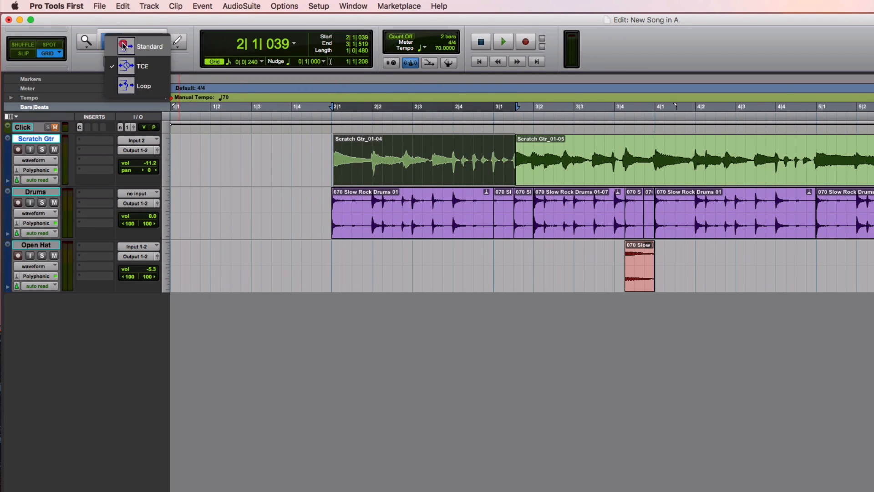
{"action": "left_click", "coordinate": [133, 47]}
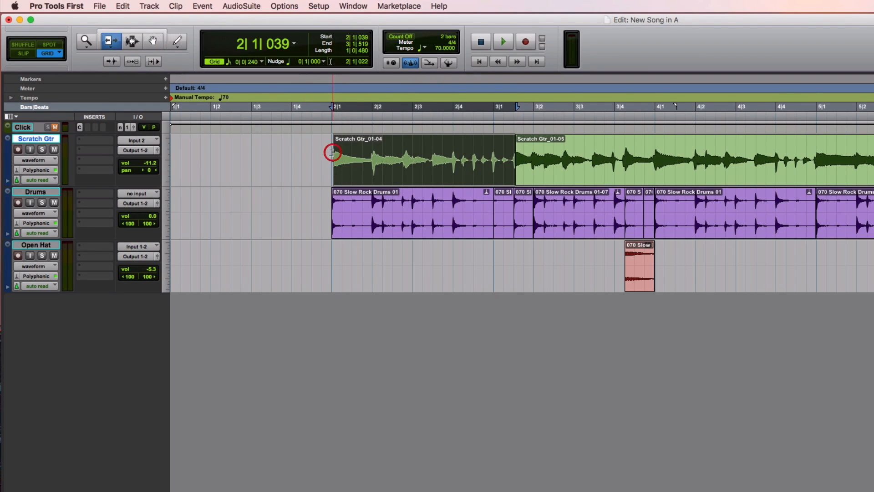
{"action": "left_click", "coordinate": [146, 29]}
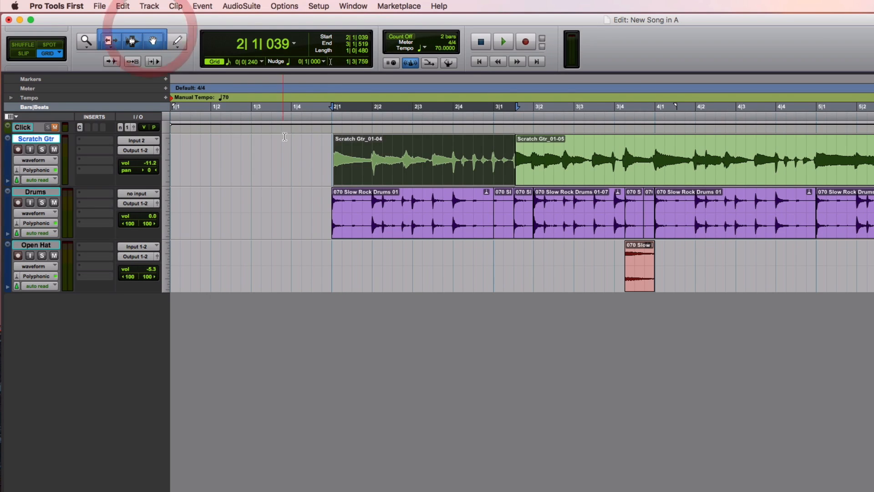
{"action": "left_click", "coordinate": [331, 160]}
{"action": "key", "text": "space"}
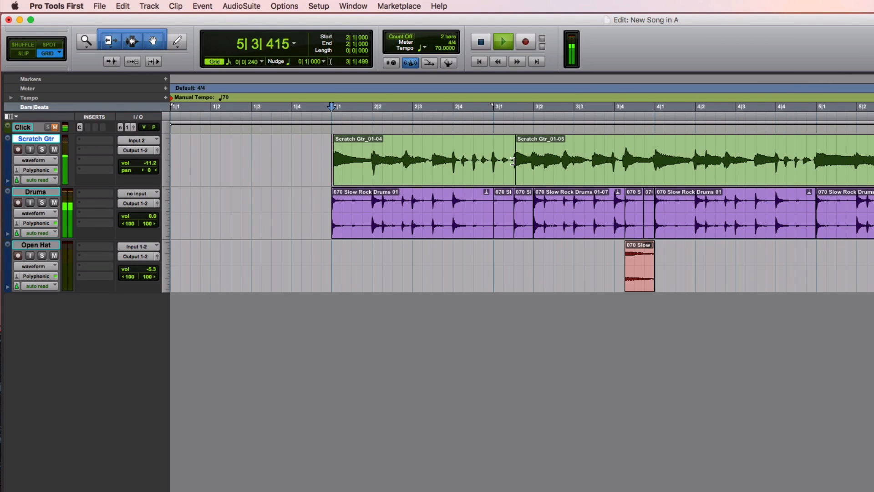
{"action": "key", "text": "space"}
- Trim the end of the first scratch guitar part out to 4|1|000, and play from 3|1|000
{"action": "left_click_drag", "start_coordinate": [513, 161], "coordinate": [656, 164]}
{"action": "left_click", "coordinate": [490, 153]}
{"action": "key", "text": "space"}
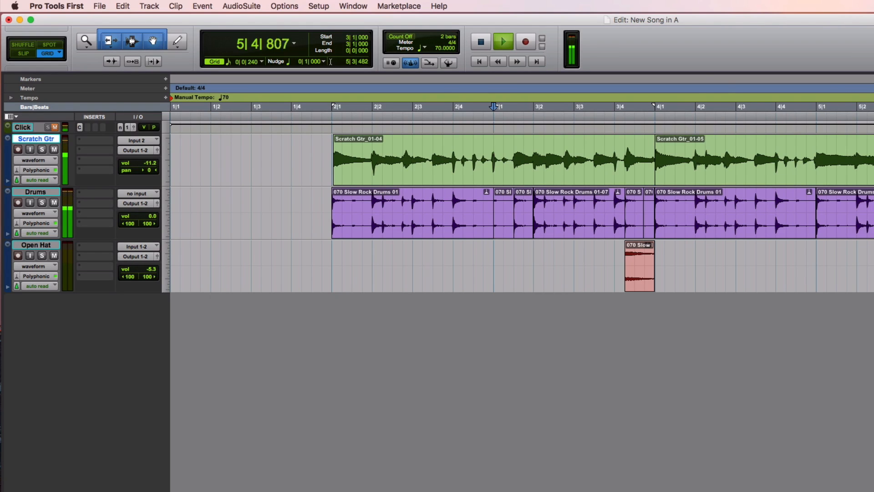
{"action": "key", "text": "space"}
- Copy the open hi-hat clip from 3|4|240 to 5|4|240 on the Open Hat track, and play it from 5|3|000
{"action": "left_click_drag", "start_coordinate": [643, 285], "coordinate": [873, 258]}
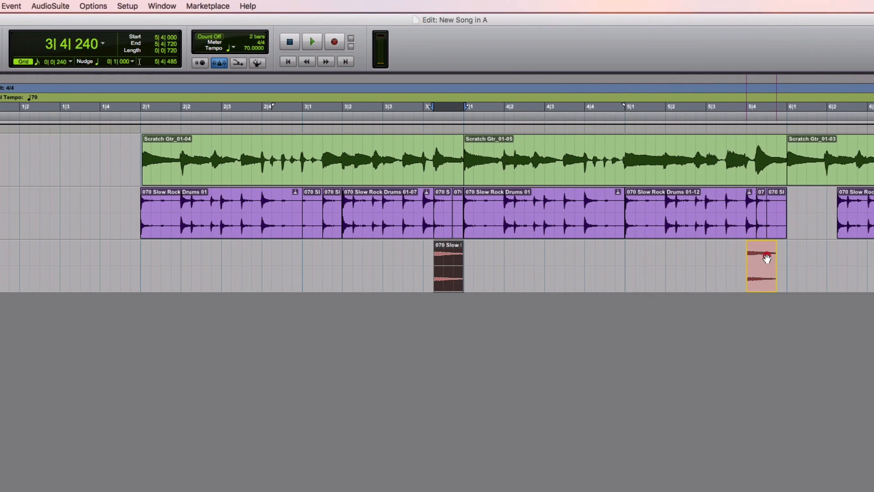
{"action": "left_click_drag", "start_coordinate": [767, 258], "coordinate": [774, 256]}
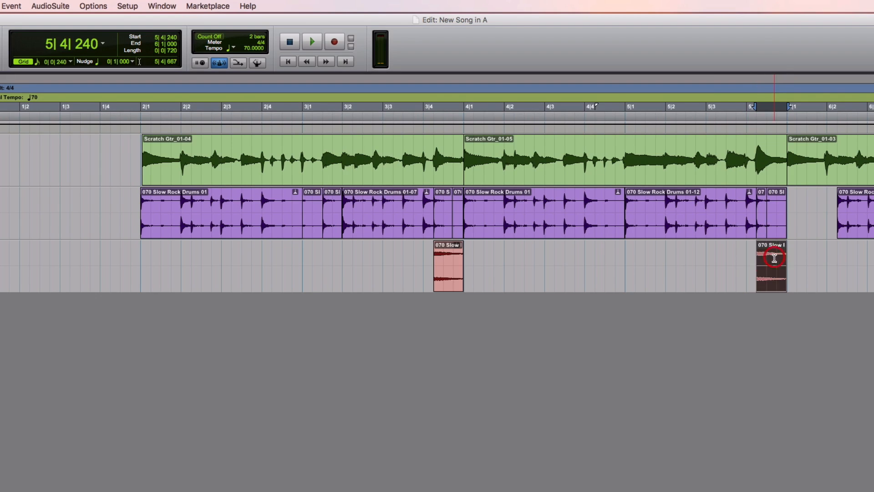
{"action": "left_click", "coordinate": [710, 257]}
{"action": "key", "text": "space"}
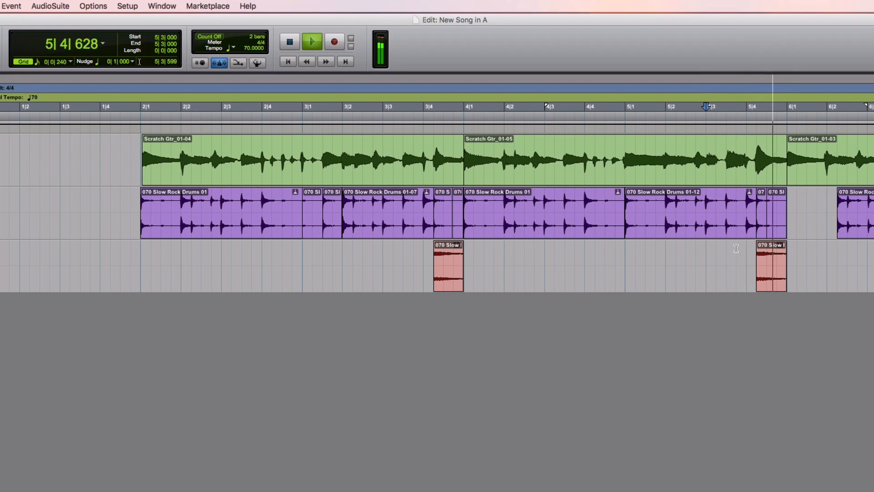
{"action": "key", "text": "space"}
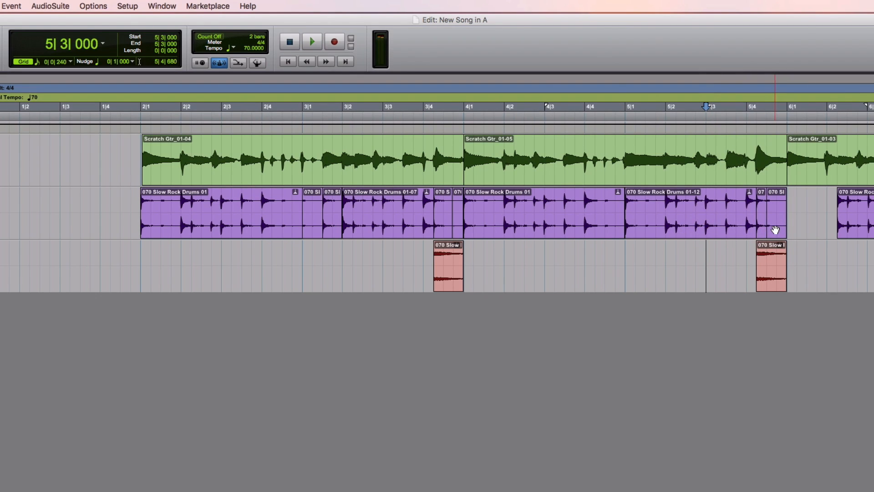
- Delete the short drum slices just before 6|1|000 and 4|1|000 under the open hi-hats, and play from 3|3|720
{"action": "left_click", "coordinate": [775, 230]}
{"action": "key", "text": "Delete"}
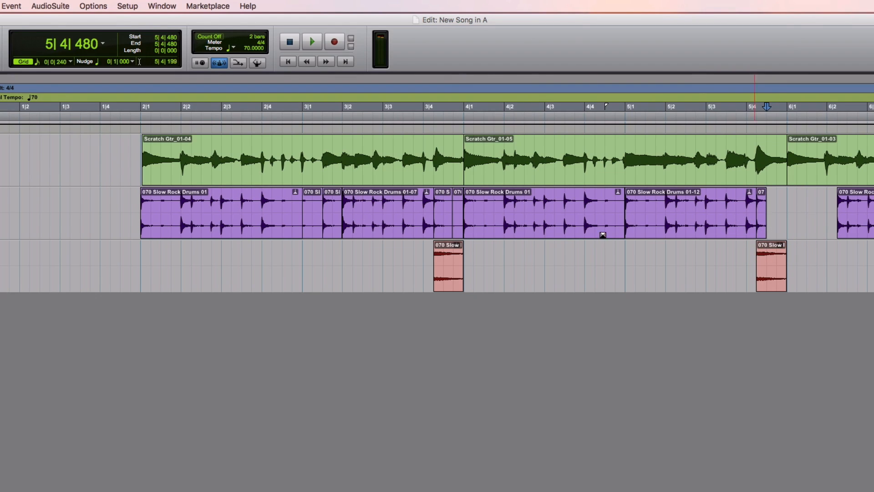
{"action": "left_click", "coordinate": [454, 222]}
{"action": "key", "text": "Delete"}
{"action": "left_click", "coordinate": [414, 258]}
{"action": "key", "text": "space"}
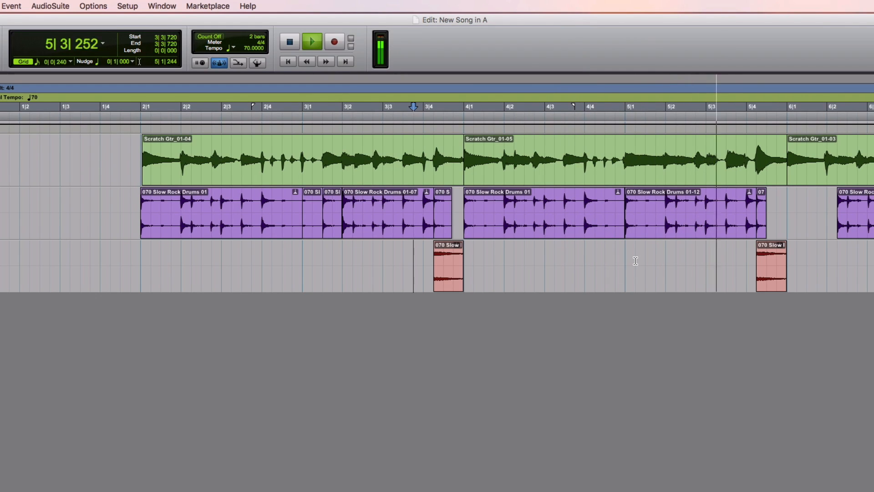
{"action": "key", "text": "space"}
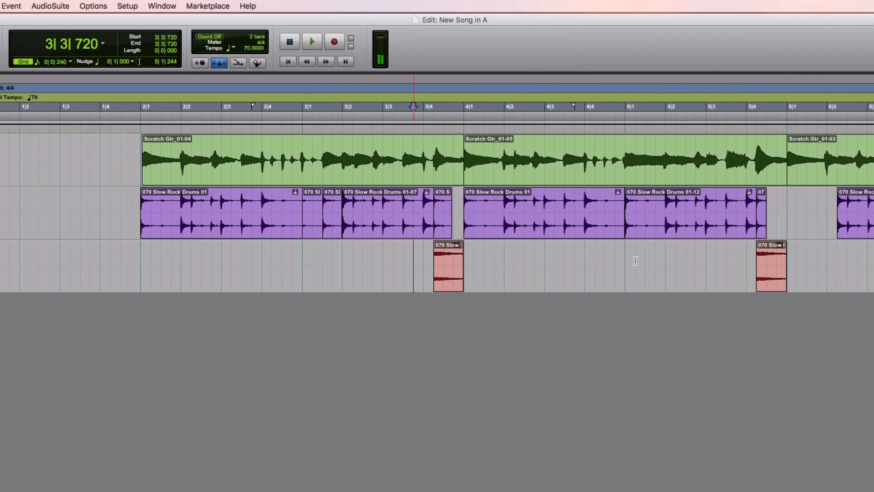
- Select the Scratch Gtr and Open Hat tracks from 2|1|000 to 6|1|000, play the range, and place the cursor back at 2|1|000
{"action": "left_click", "coordinate": [271, 182]}
{"action": "left_click", "coordinate": [759, 165], "text": "shift"}
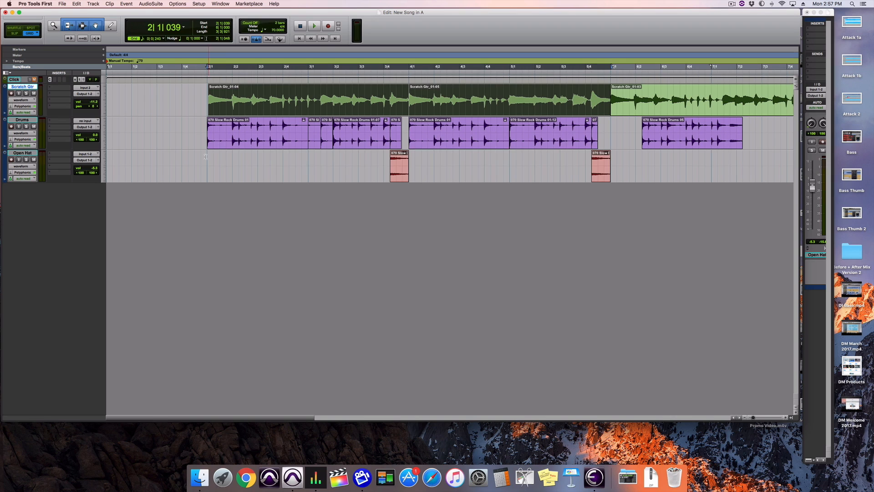
{"action": "left_click", "coordinate": [206, 156]}
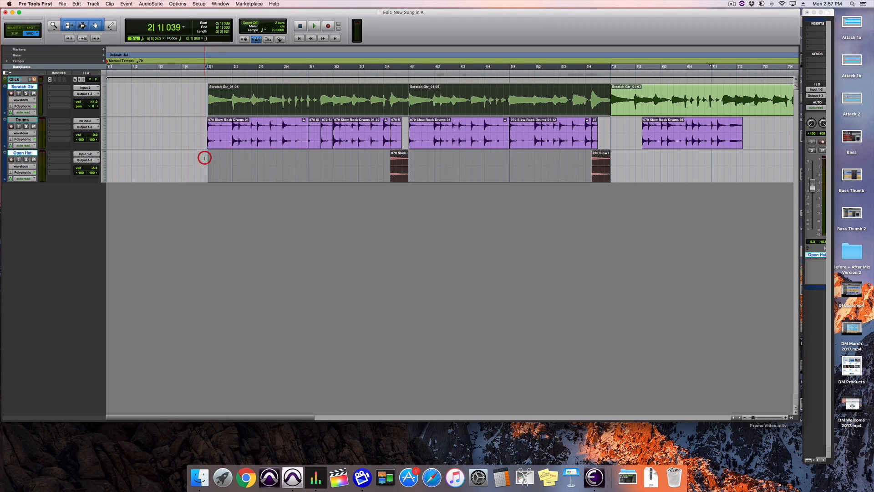
{"action": "left_click", "coordinate": [205, 95]}
{"action": "key", "text": "space"}
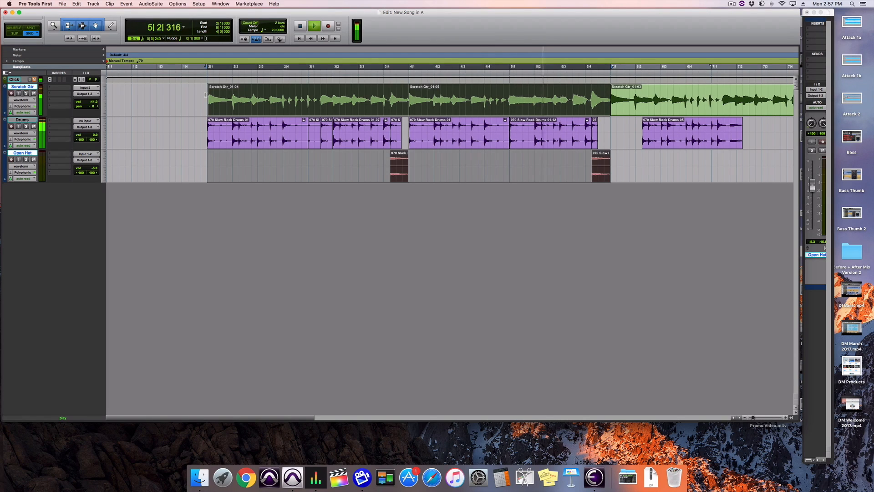
{"action": "key", "text": "space"}
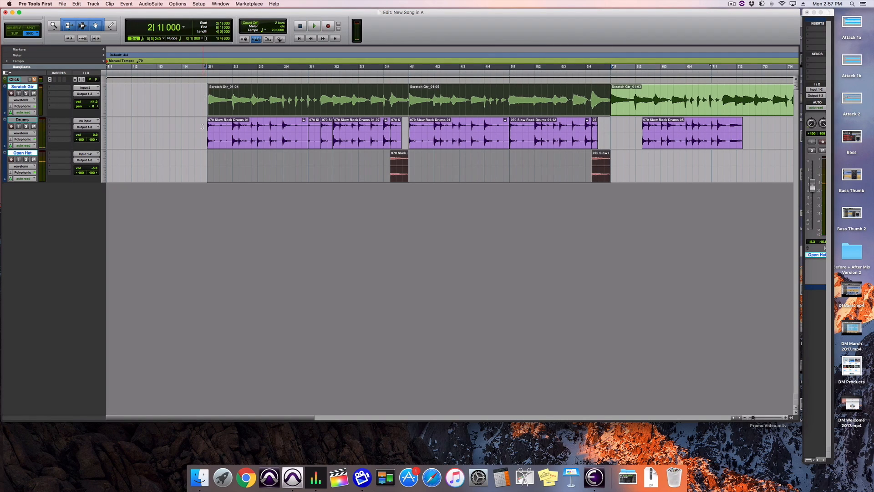
{"action": "left_click", "coordinate": [205, 155]}
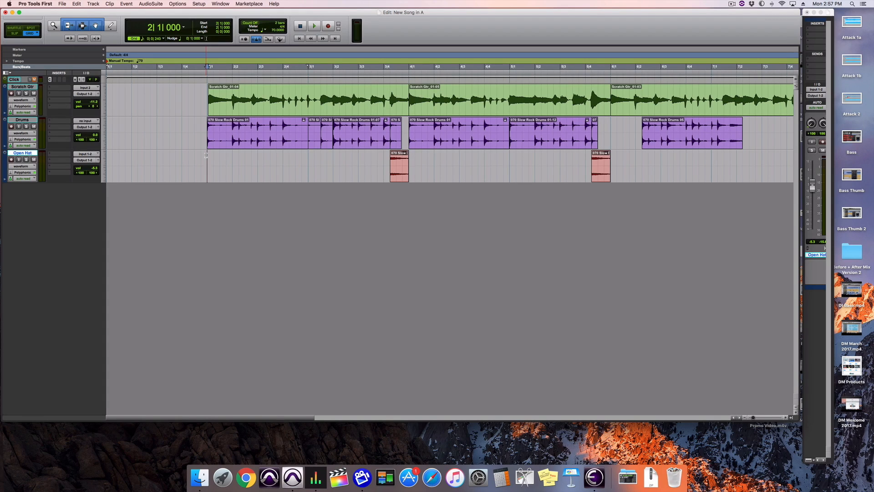